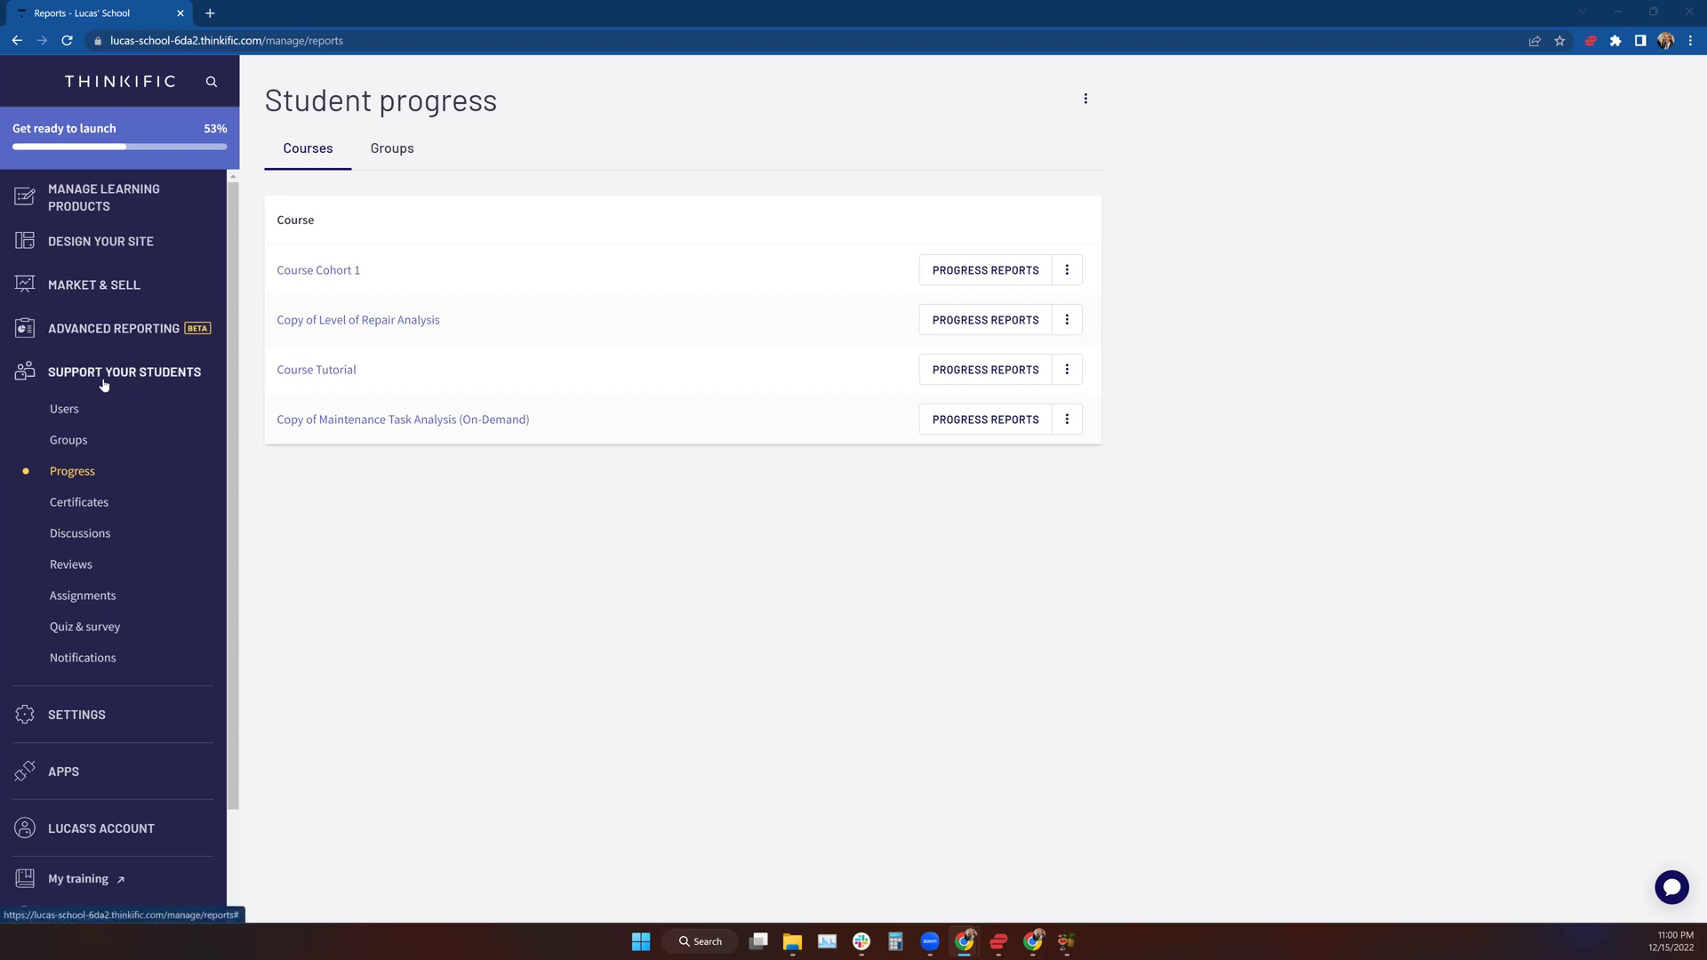
Step: Reload the Student progress page and look over the last course's extra report options
left_click(79, 472)
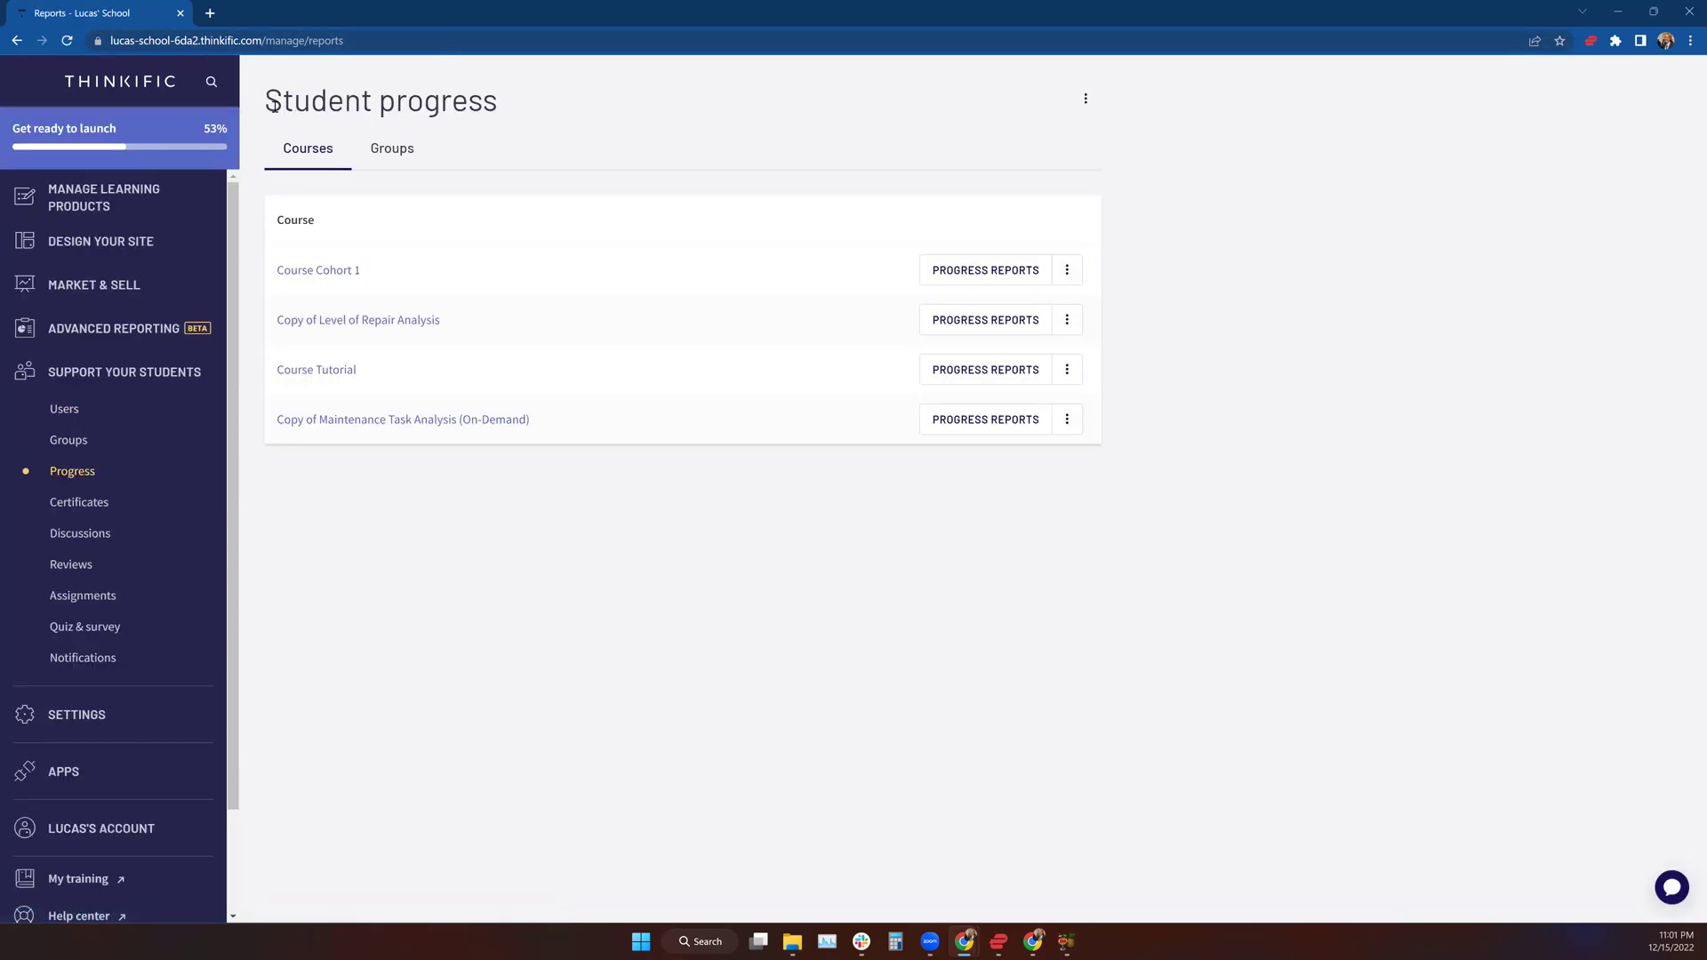
left_click_drag(276, 104, 489, 109)
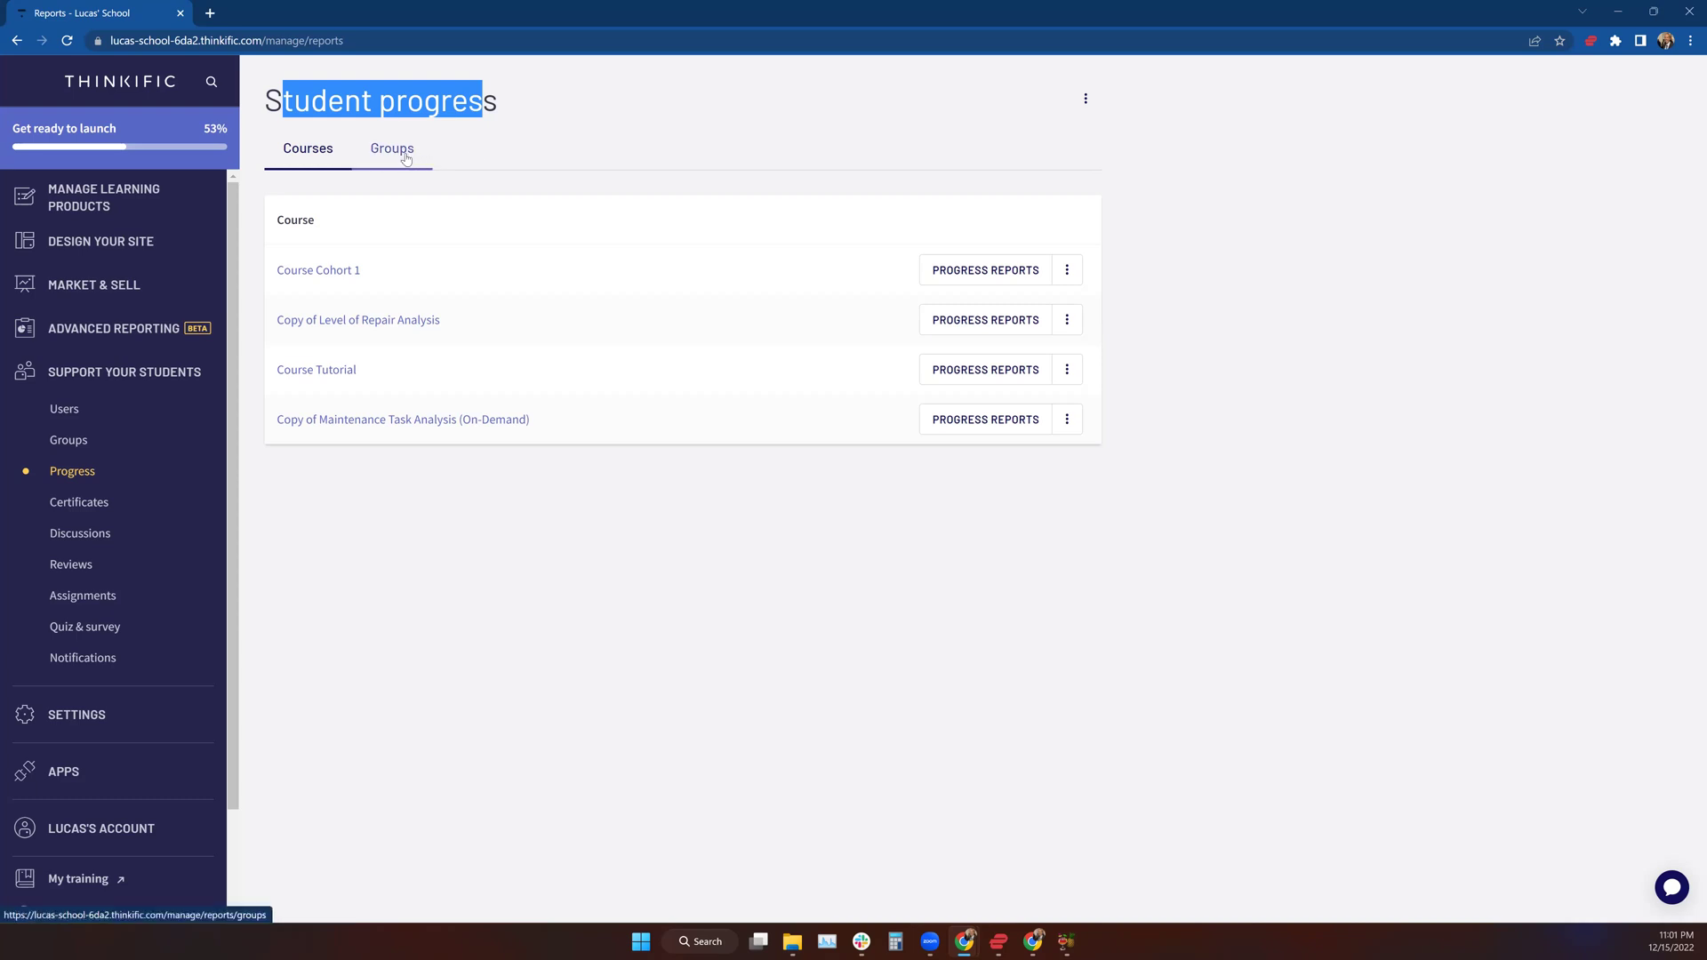
left_click(647, 103)
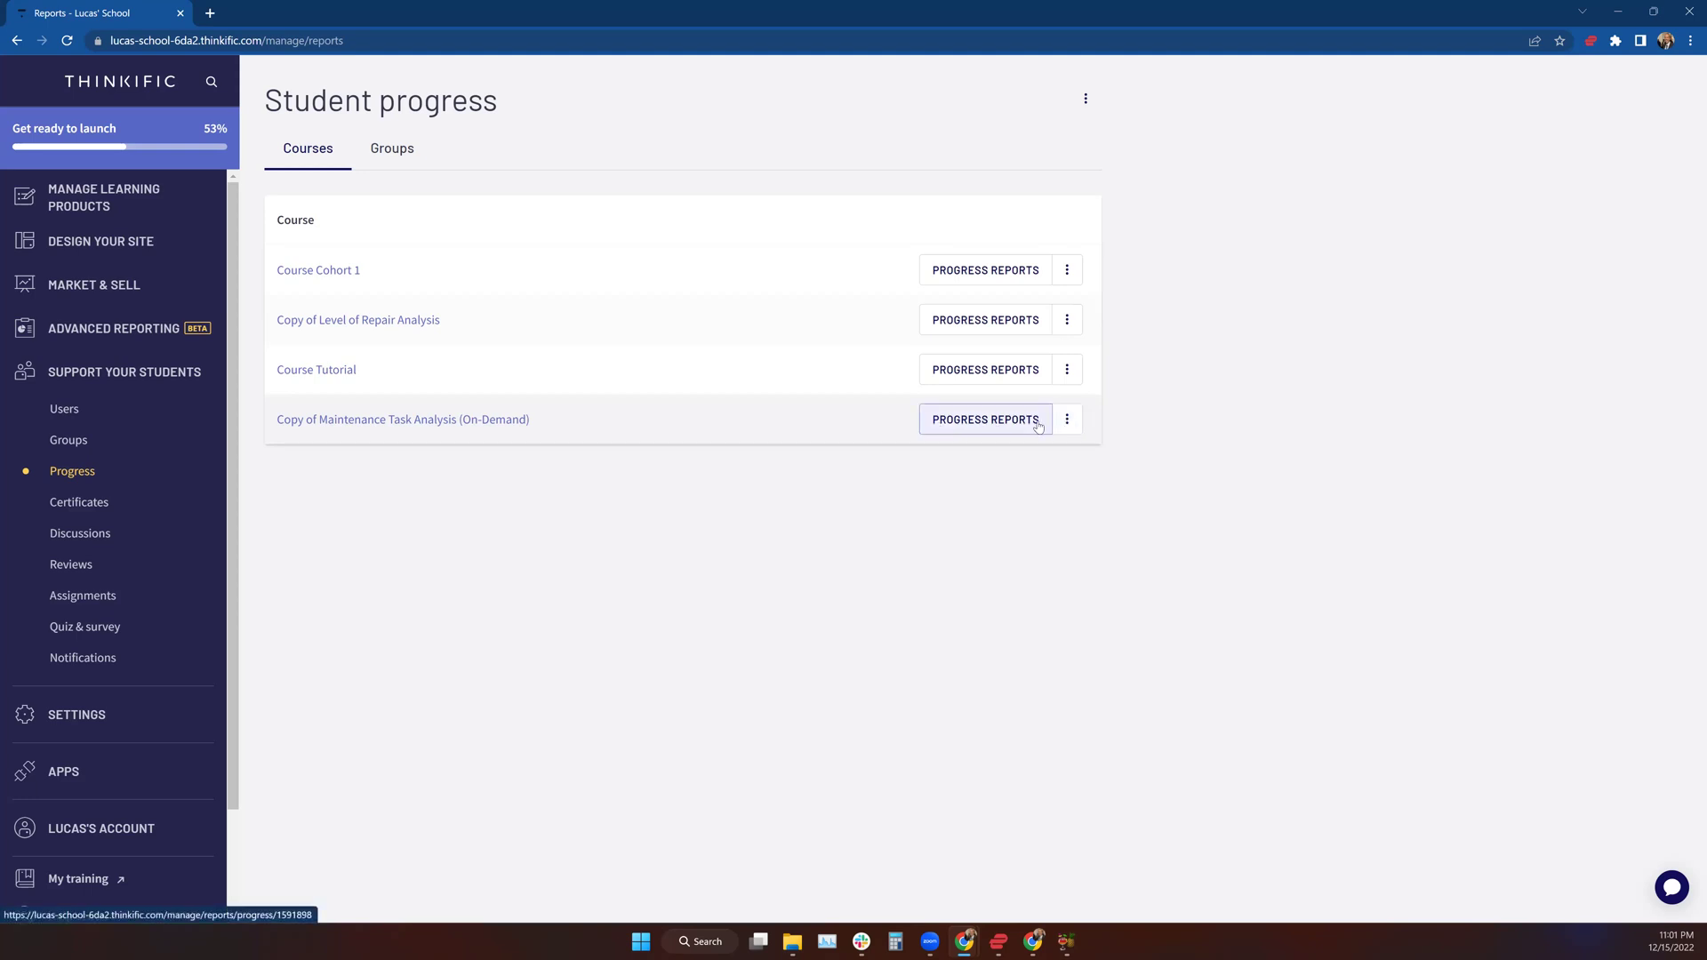
left_click(1066, 420)
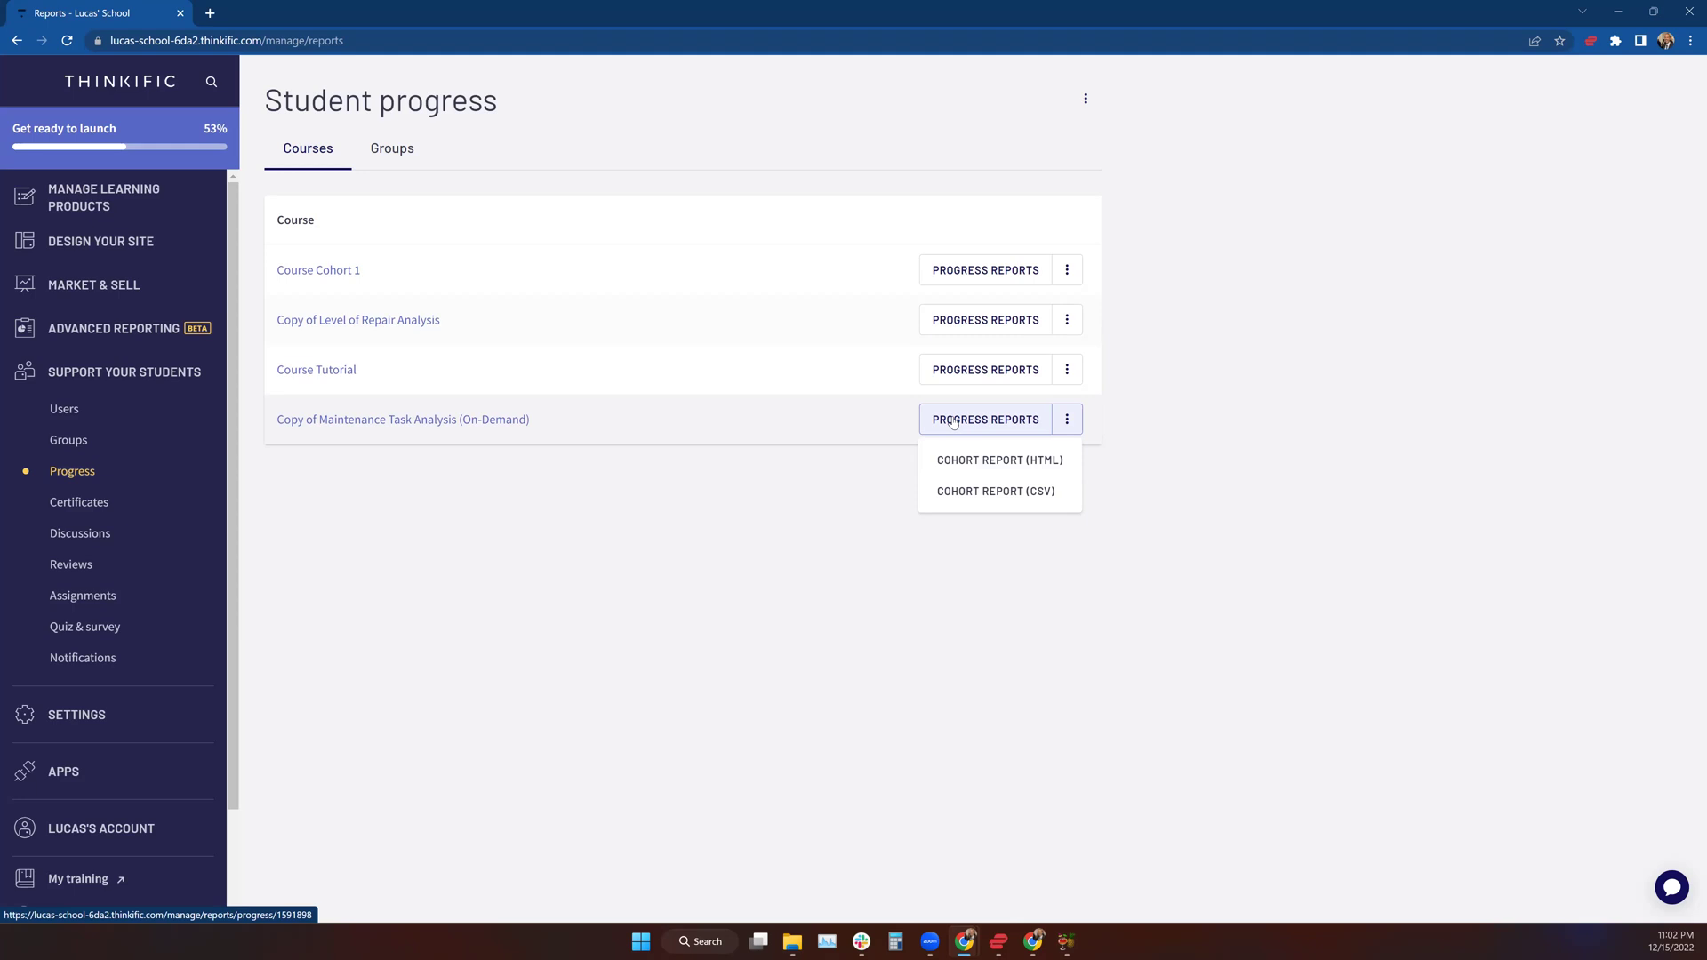
left_click(900, 413)
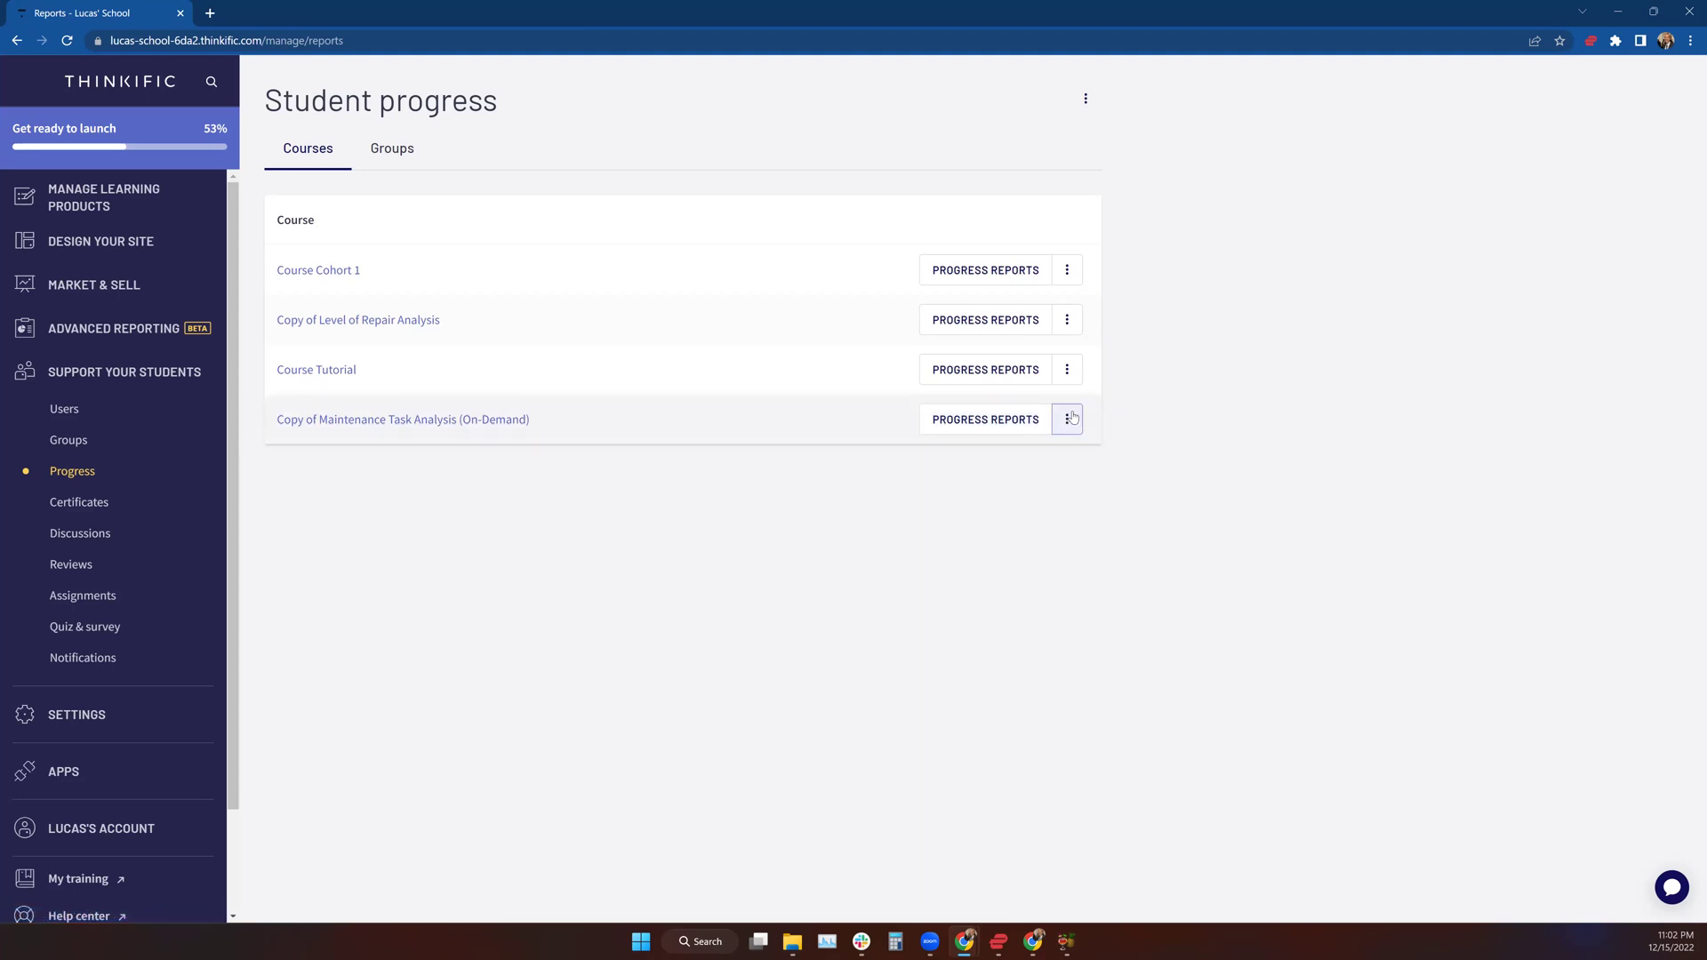
Step: Review the Copy of Maintenance Task Analysis (On-Demand) progress table, then export it as CSV
left_click(970, 424)
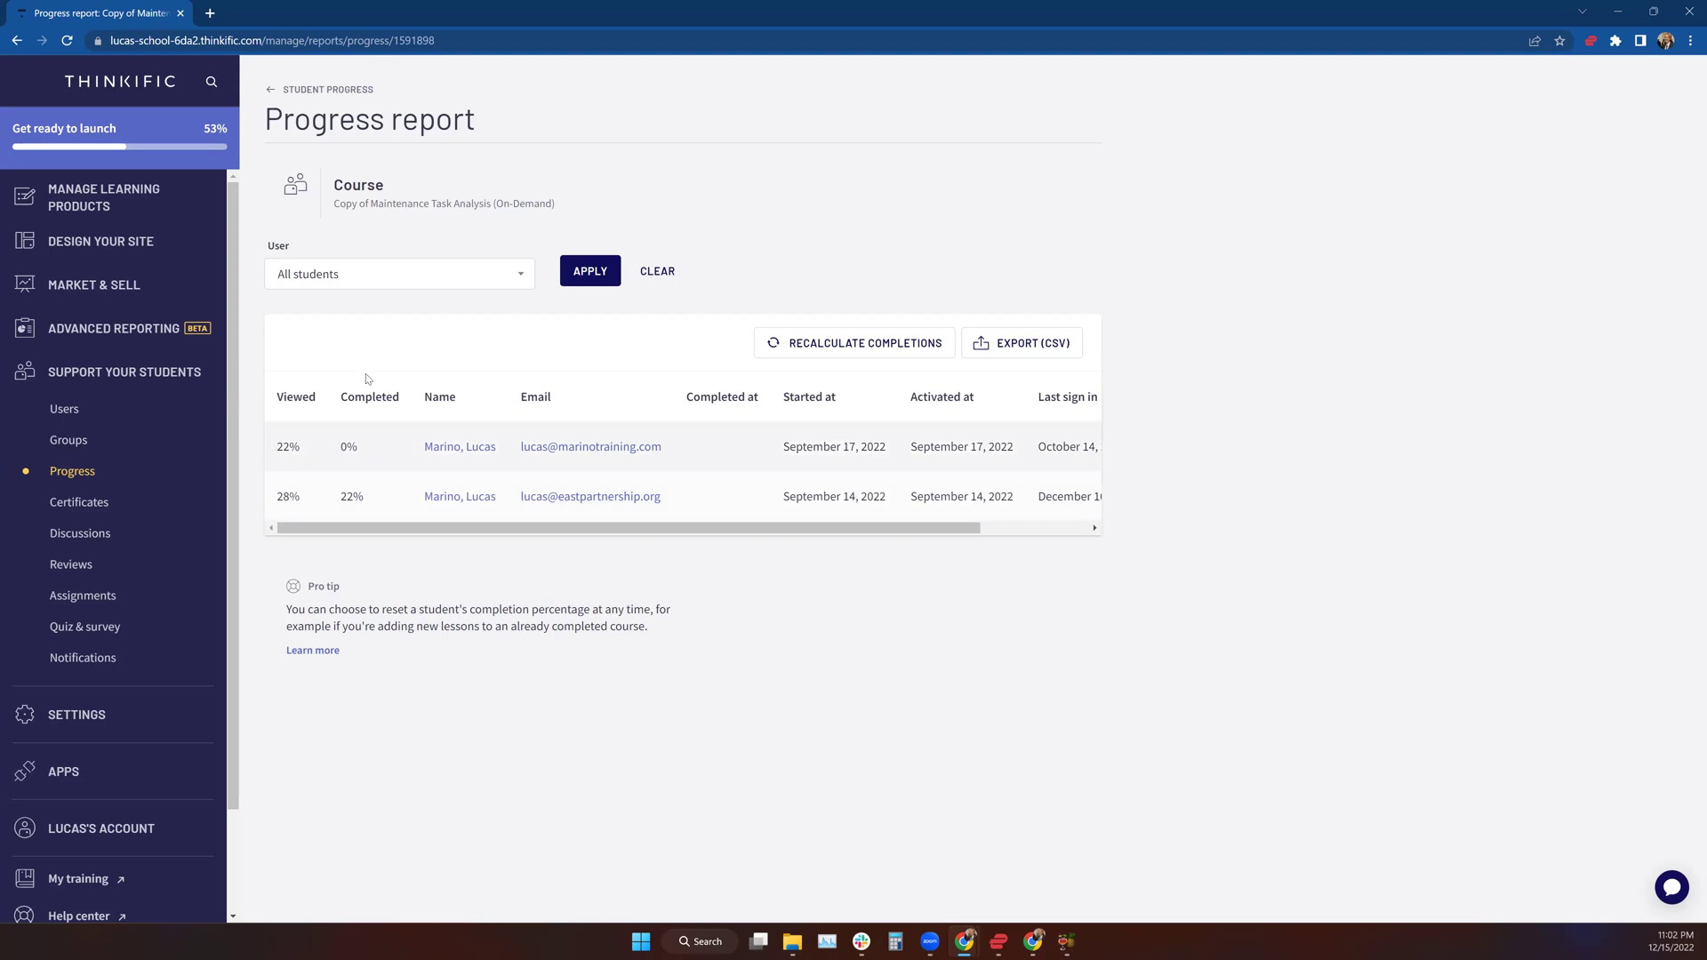
left_click_drag(277, 397, 318, 401)
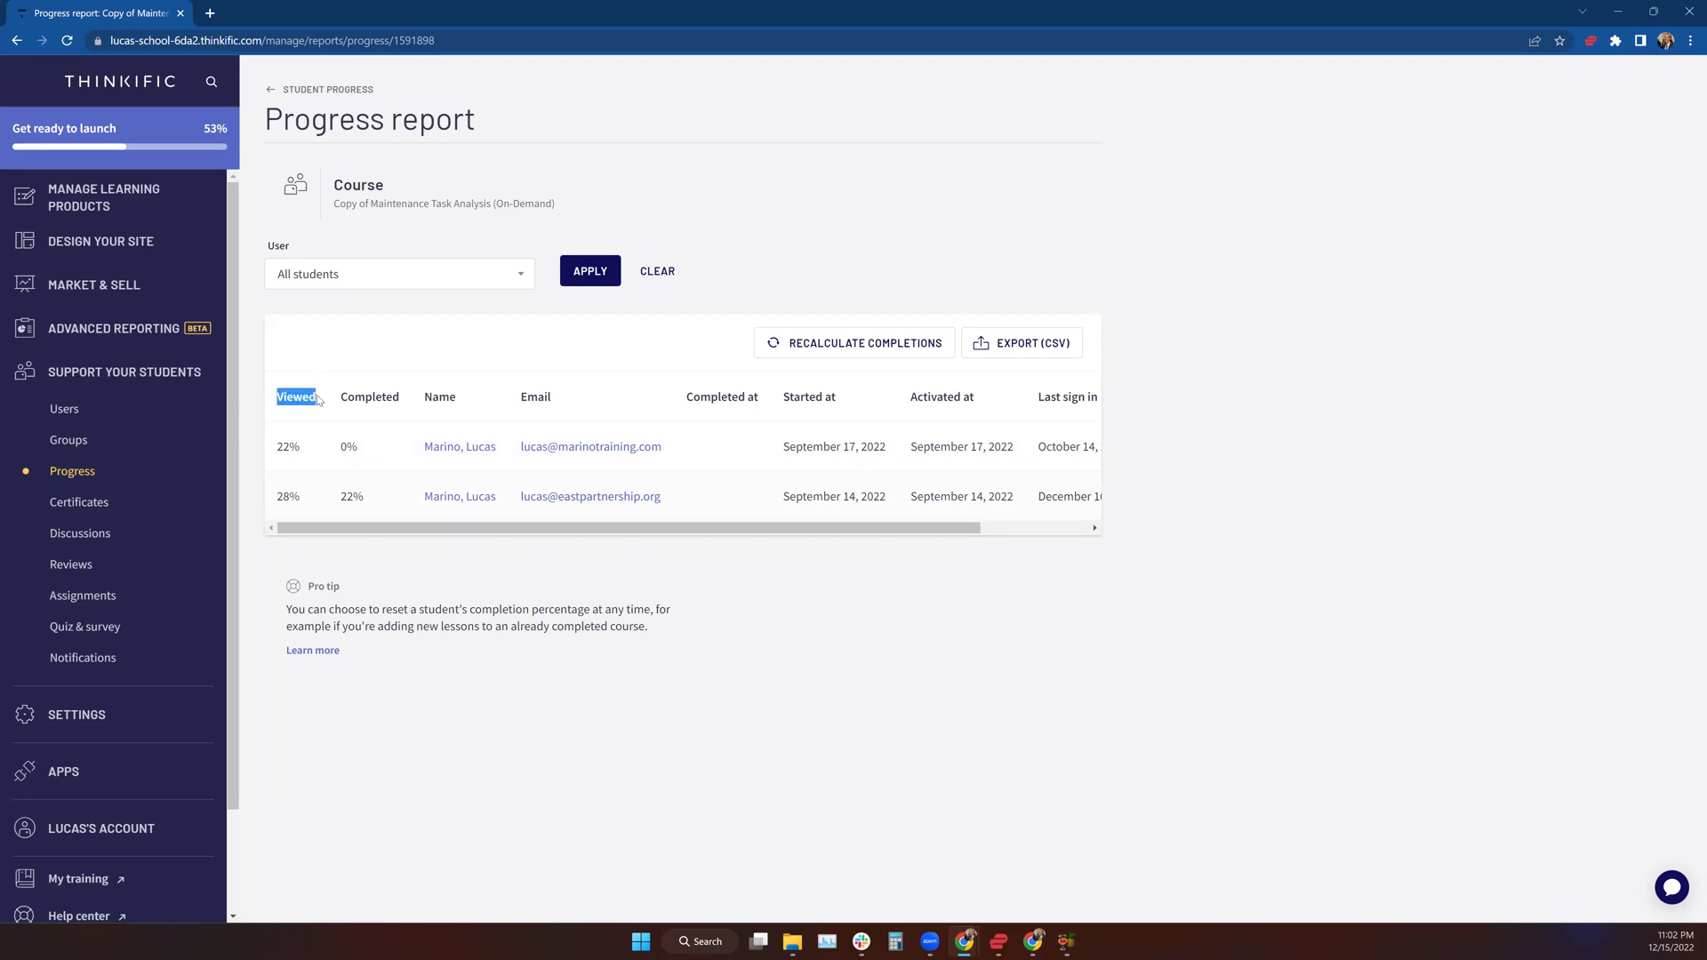
left_click_drag(319, 400, 409, 401)
left_click(567, 348)
left_click_drag(859, 528, 967, 529)
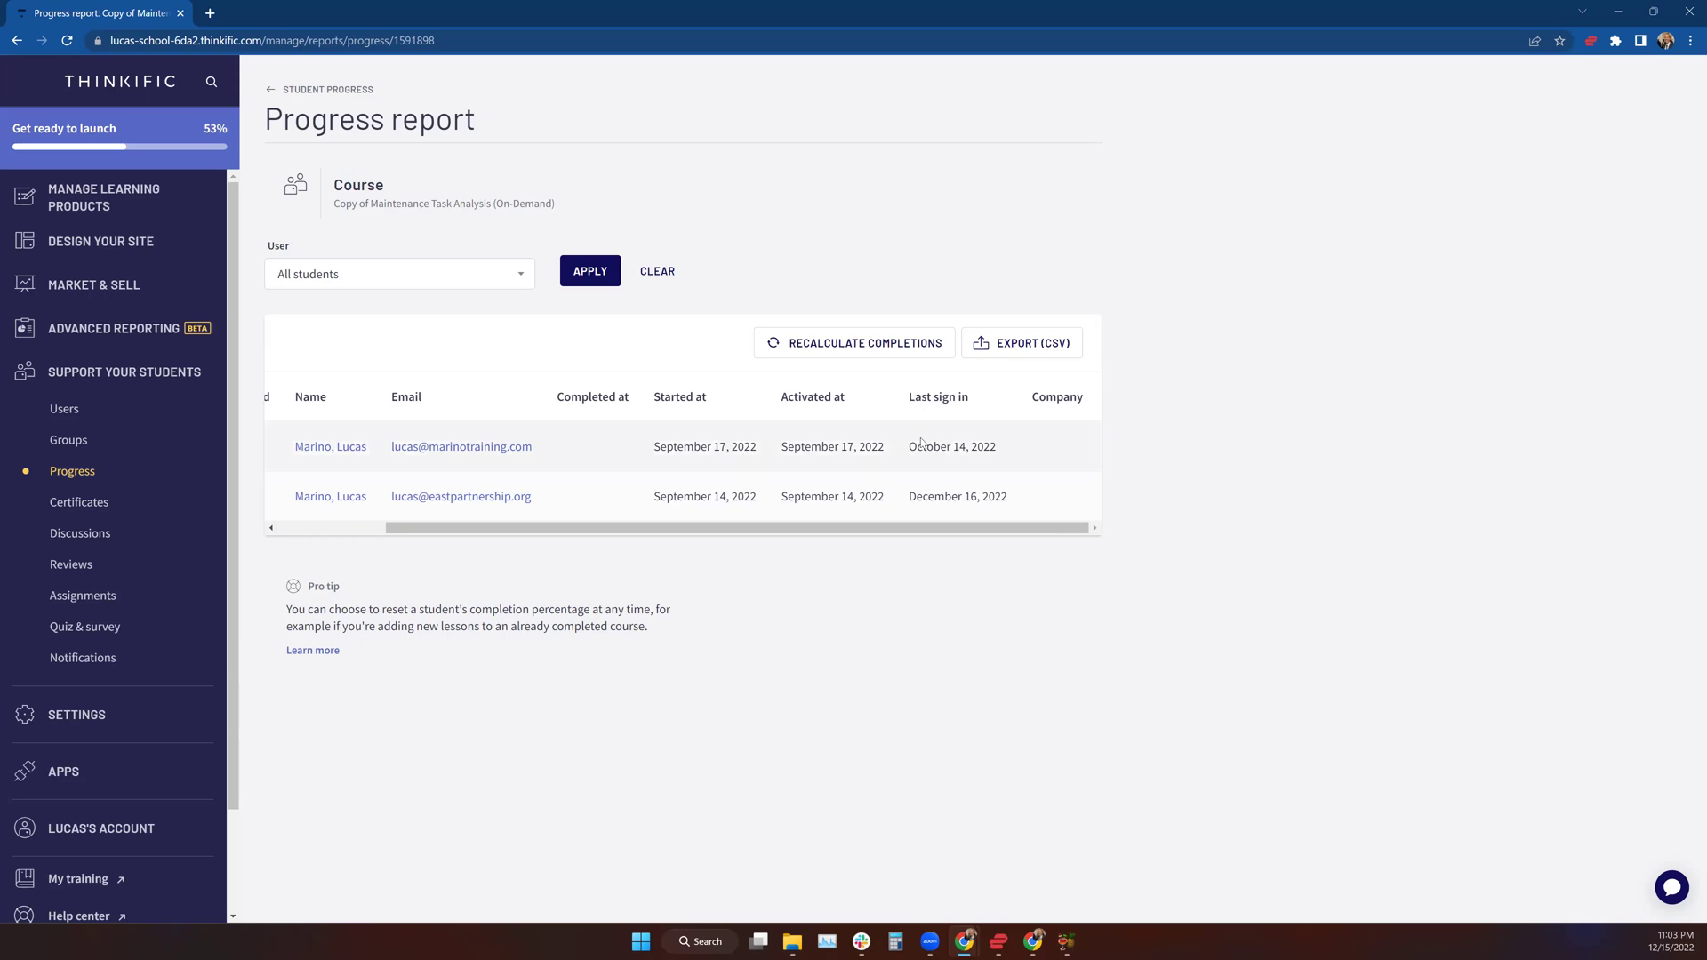
left_click_drag(909, 448, 1005, 451)
left_click(1050, 441)
left_click(1022, 352)
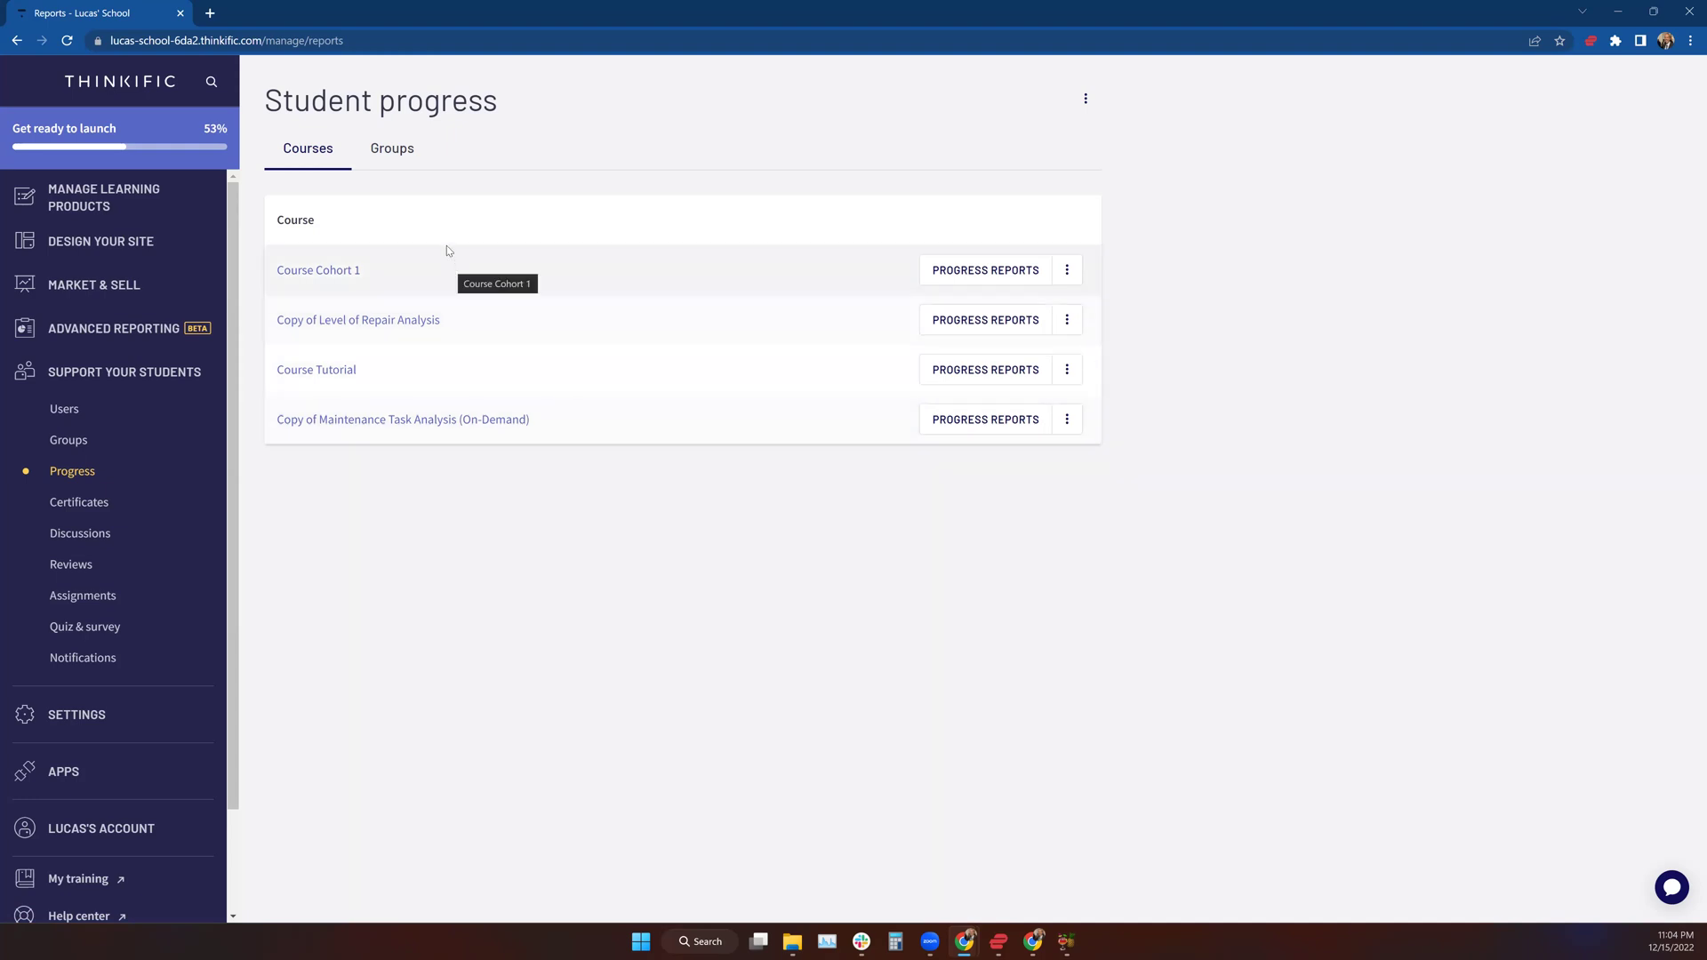
Step: Switch Student progress to the Groups tab to list September Cohort, Super Nerds and Lucas Marino Fan Club
left_click(387, 153)
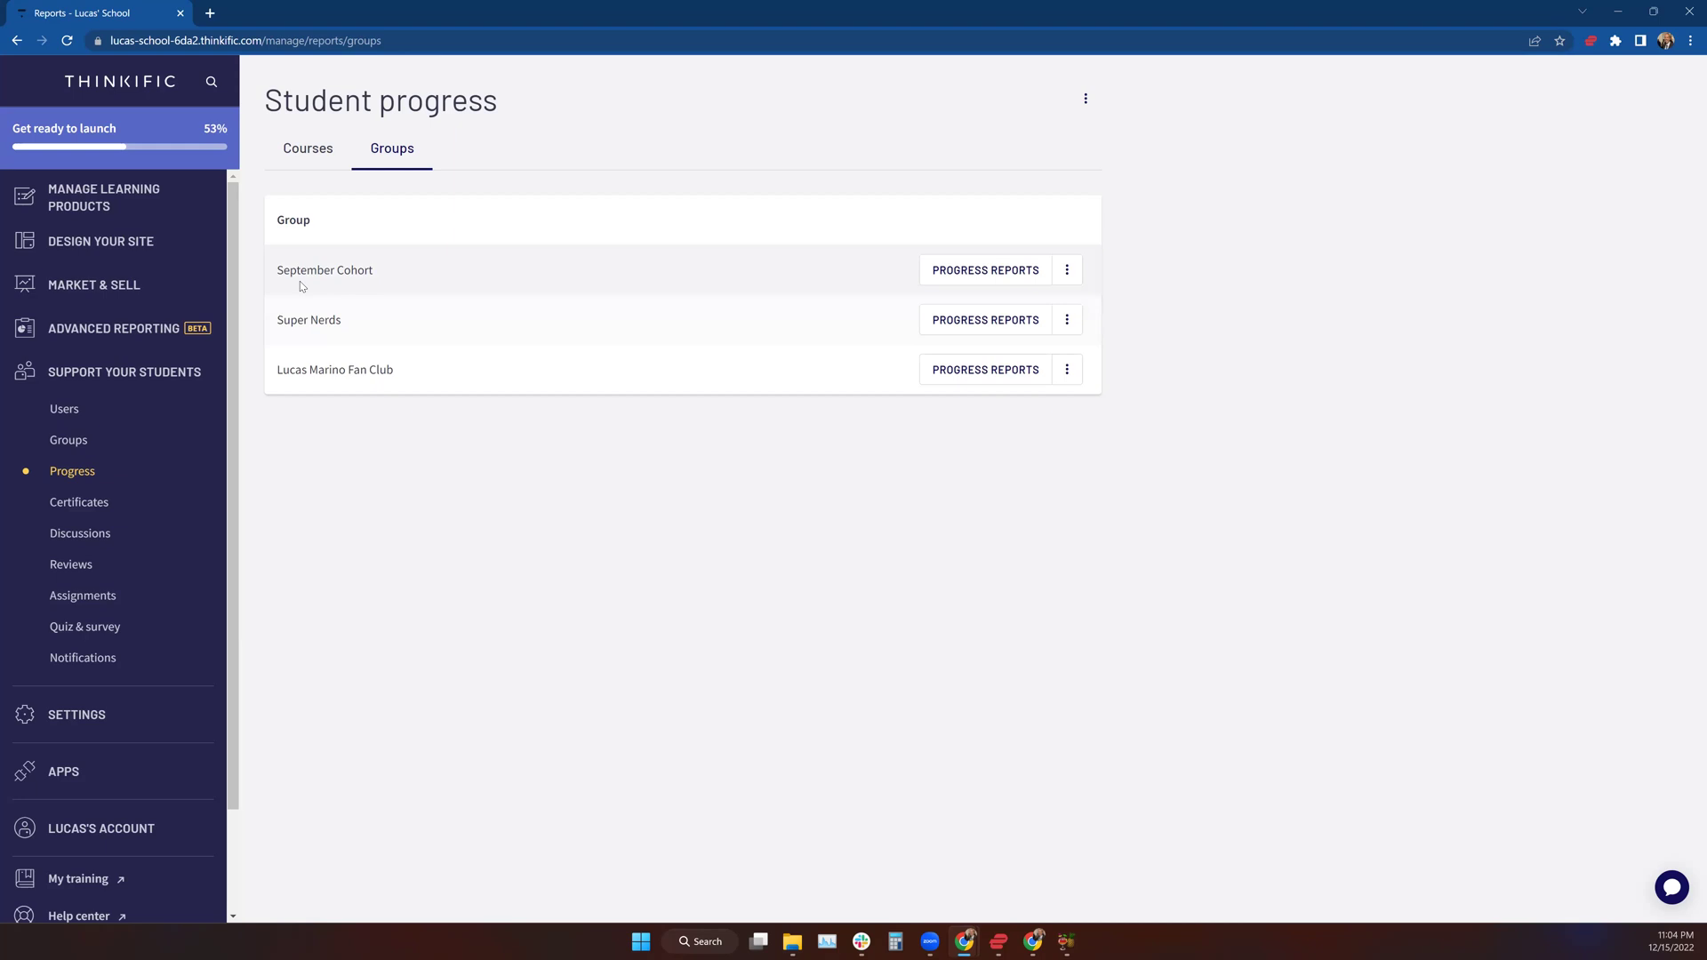
Step: Check the empty September Cohort report, then open the Lucas Marino Fan Club progress report
left_click(946, 283)
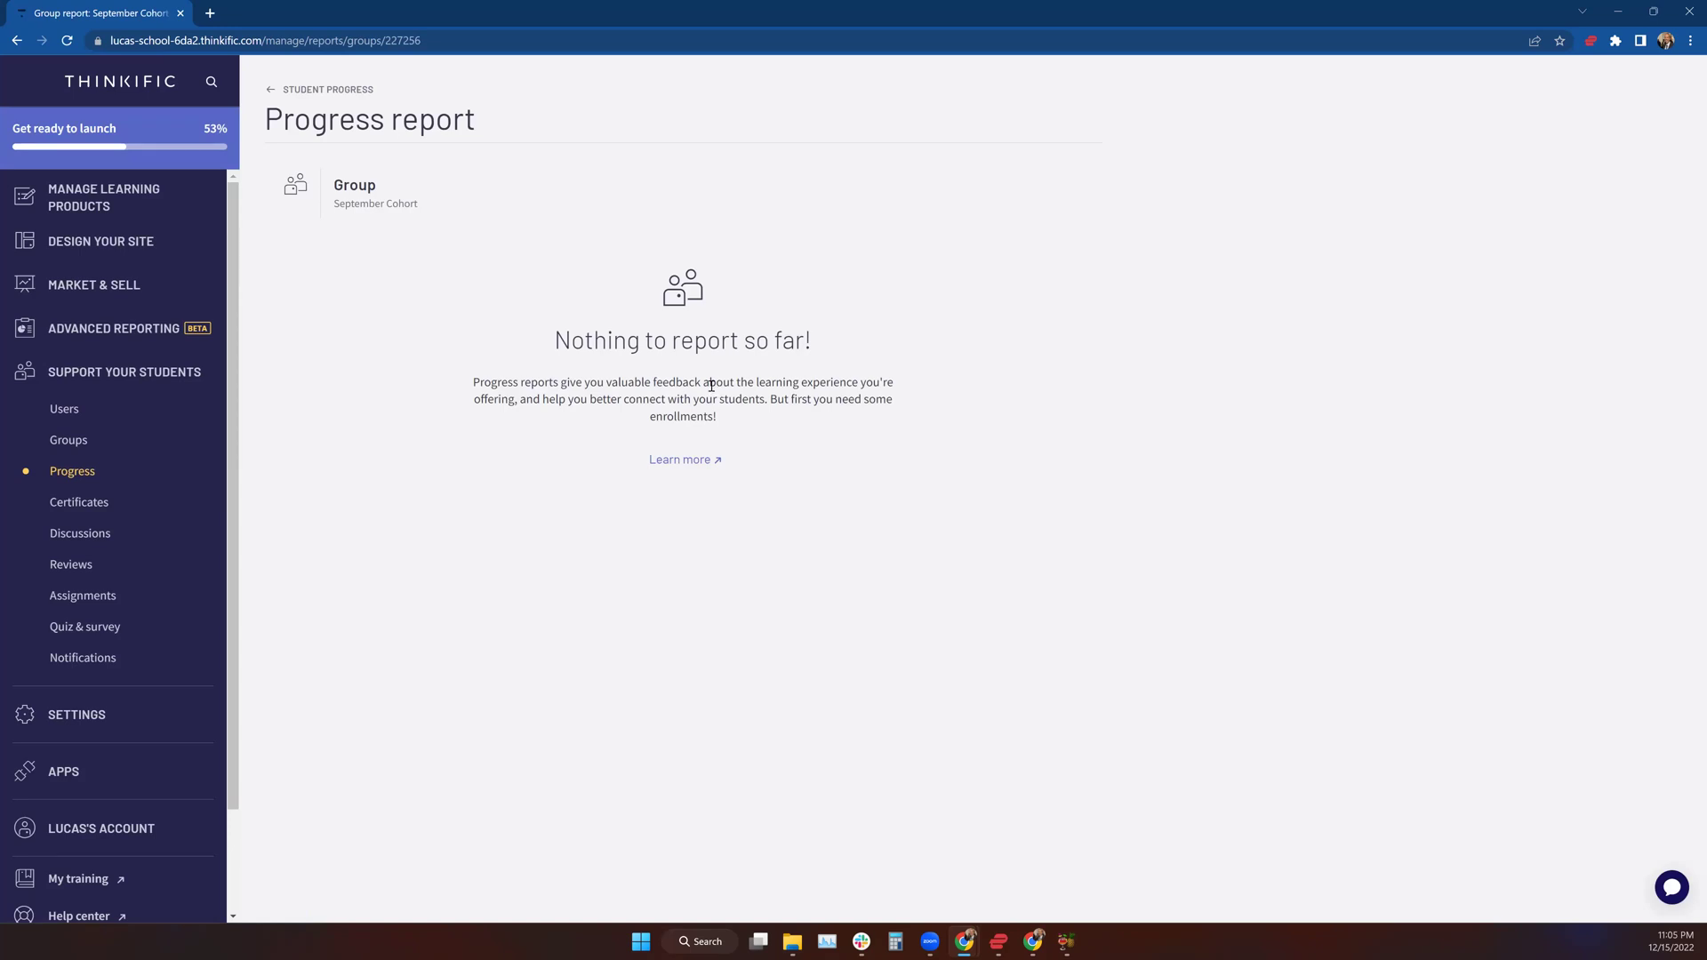
left_click_drag(564, 340, 834, 331)
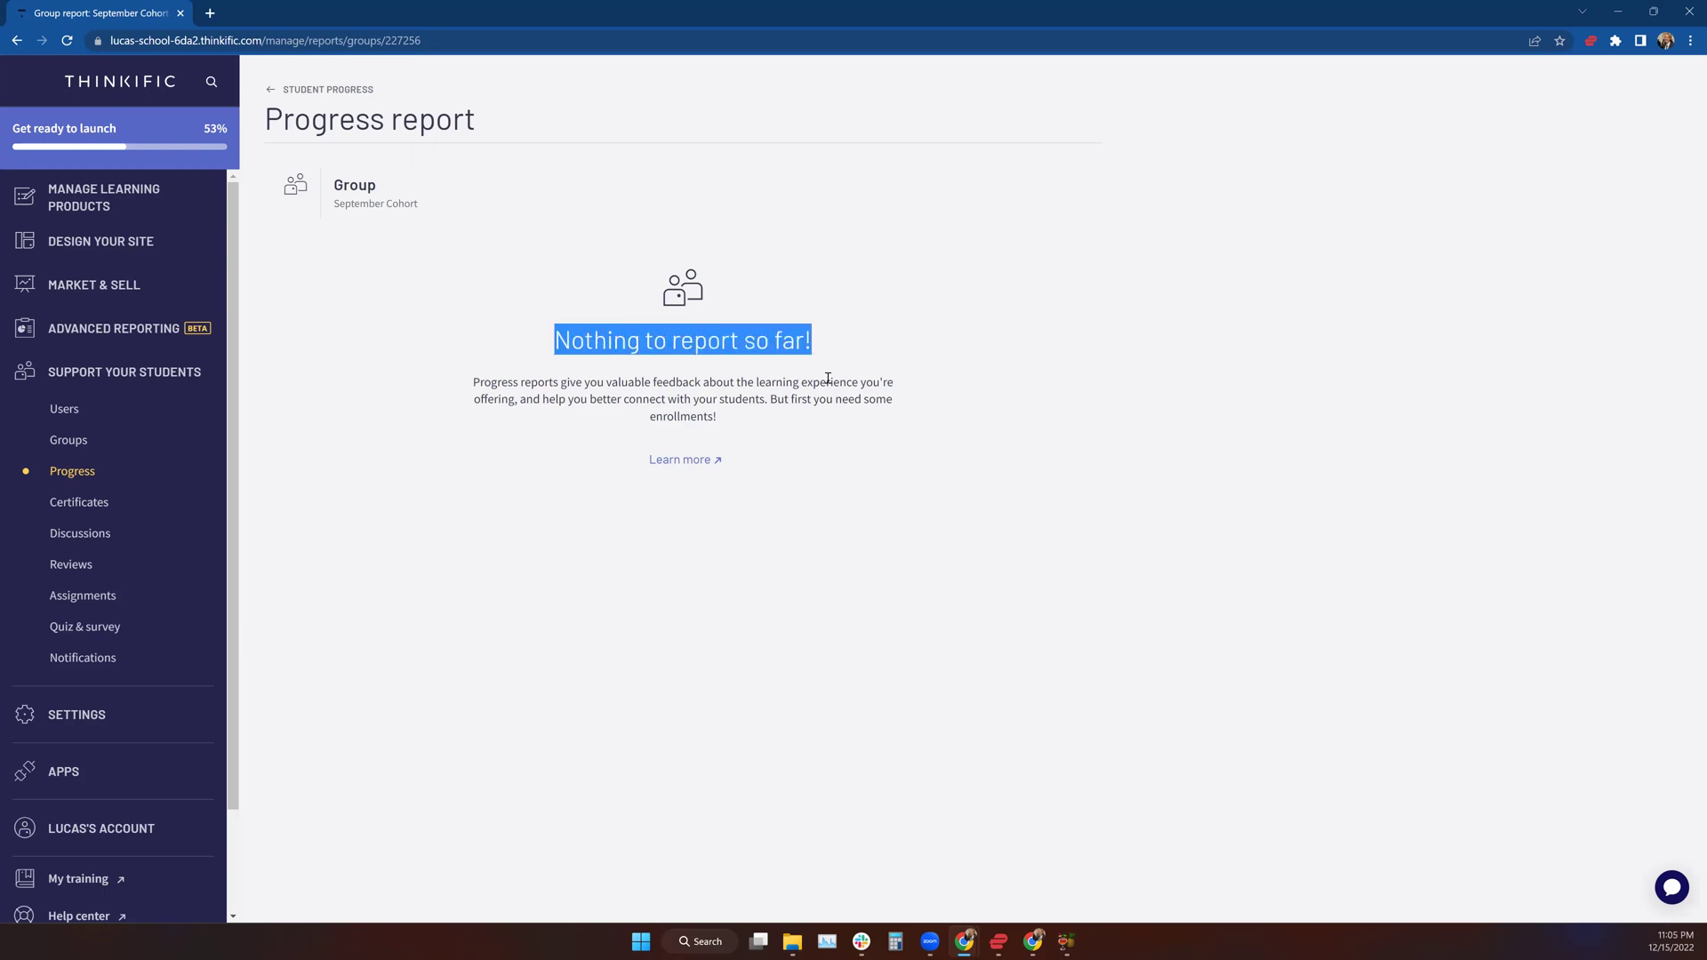
left_click(354, 90)
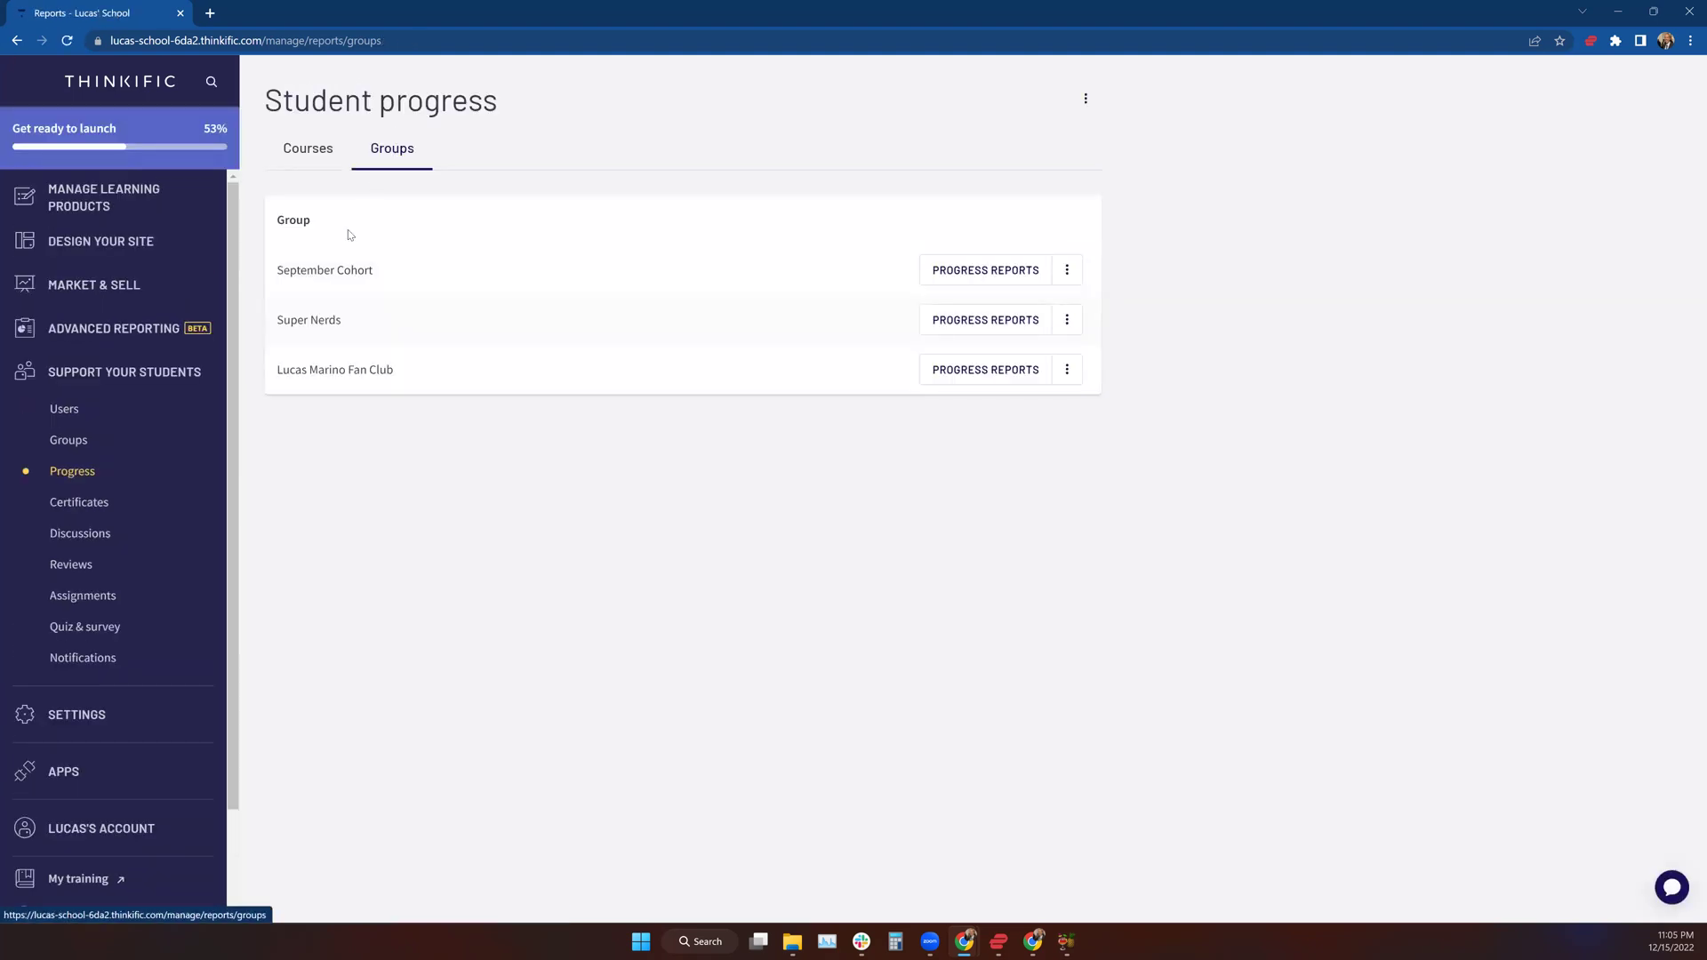
left_click(1019, 377)
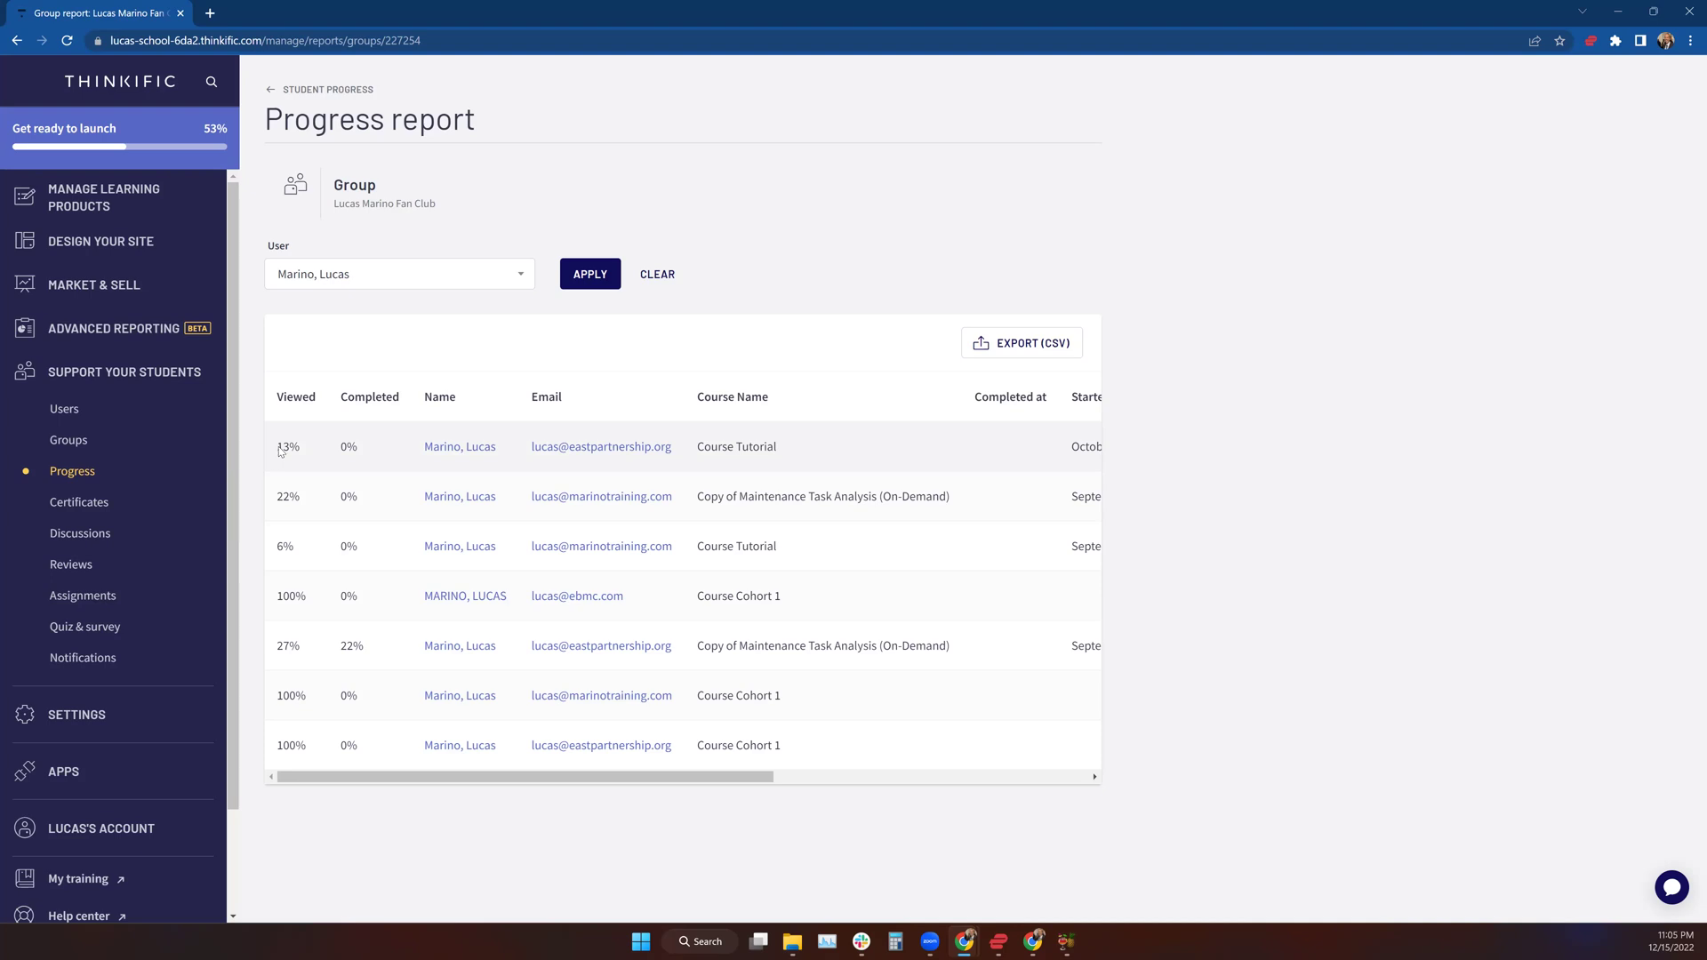
left_click_drag(277, 450, 835, 442)
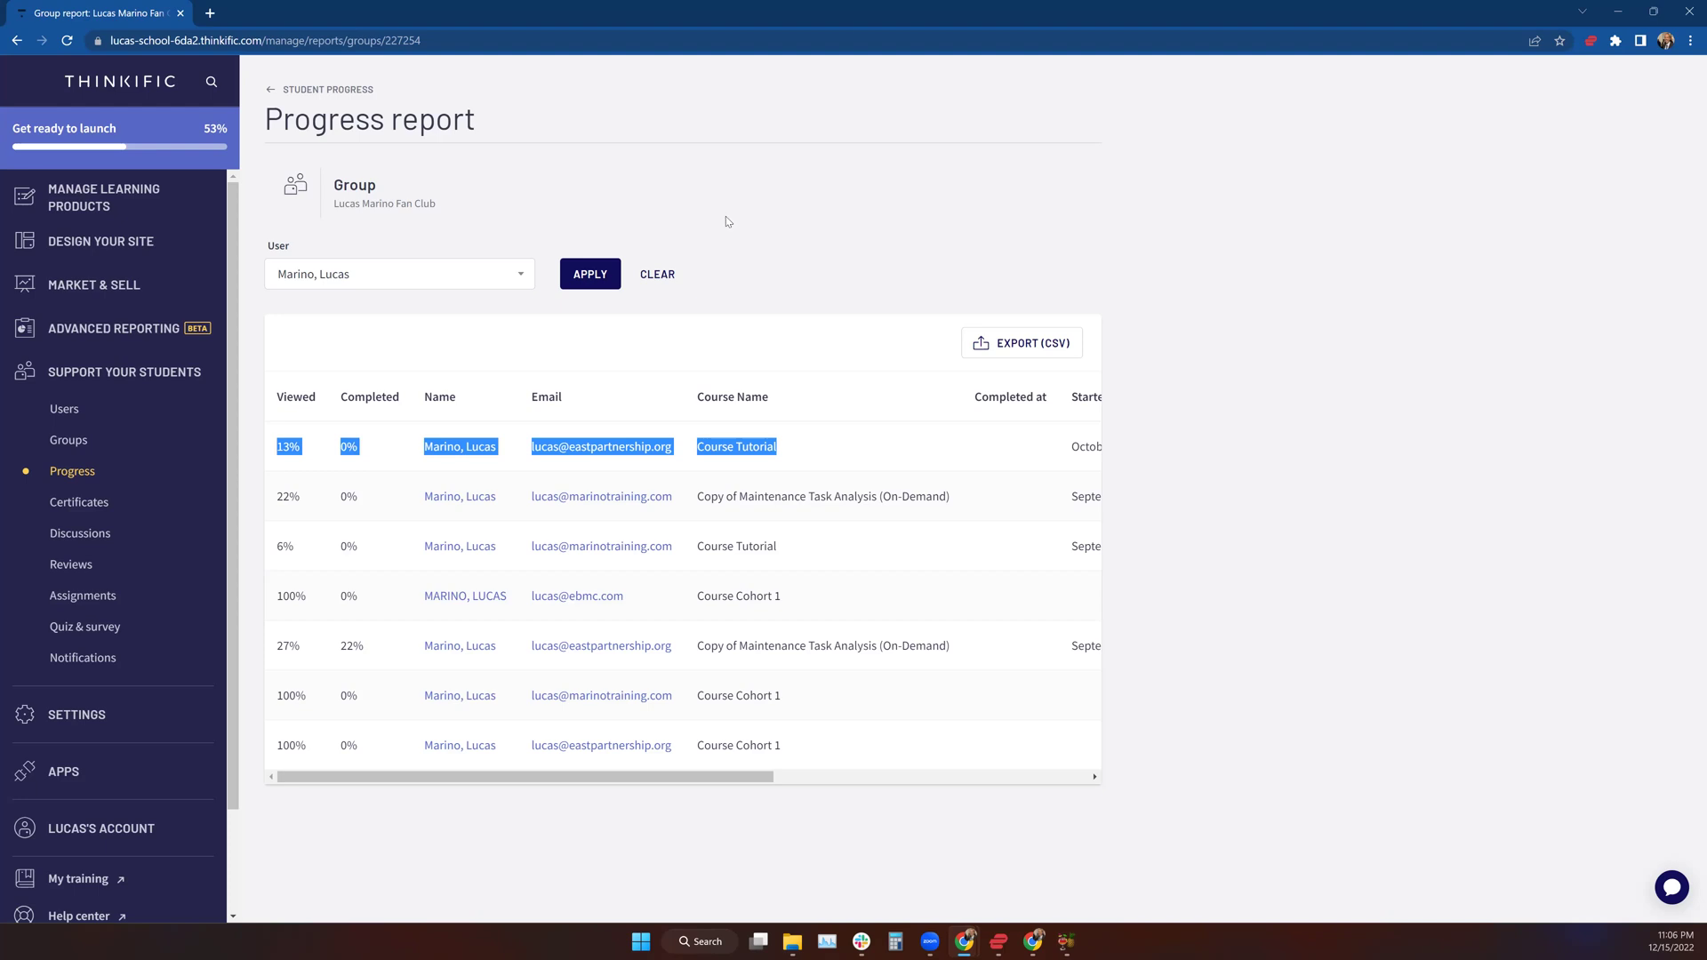
left_click(818, 276)
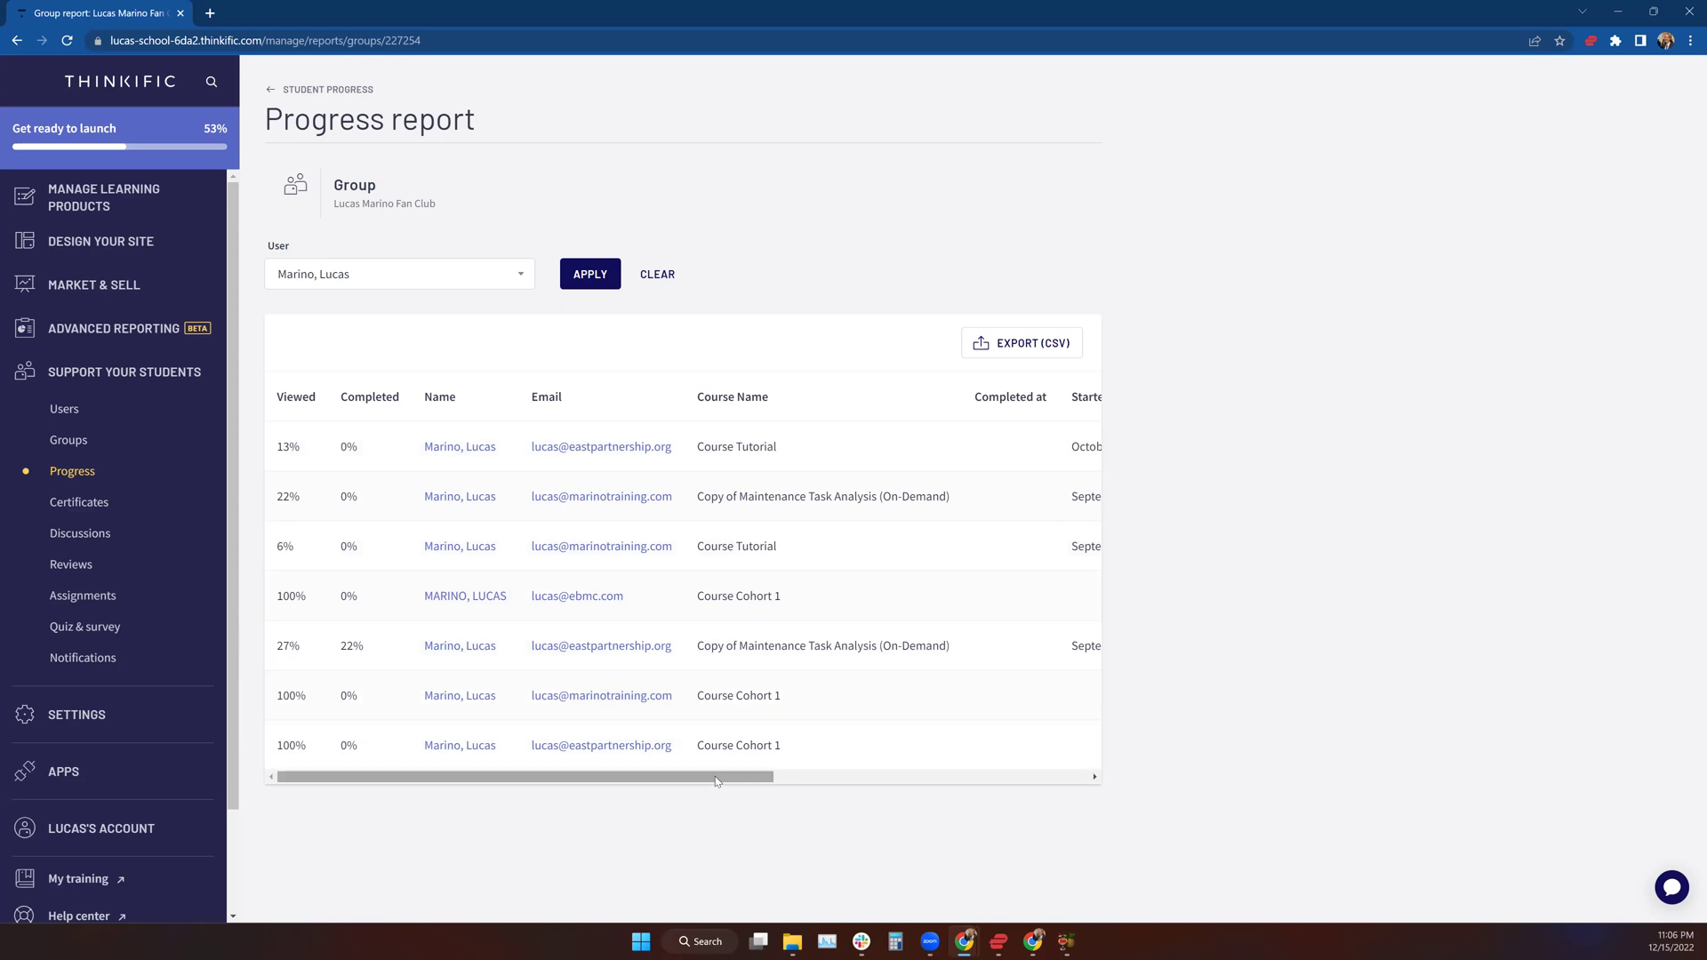
left_click_drag(716, 780, 1058, 780)
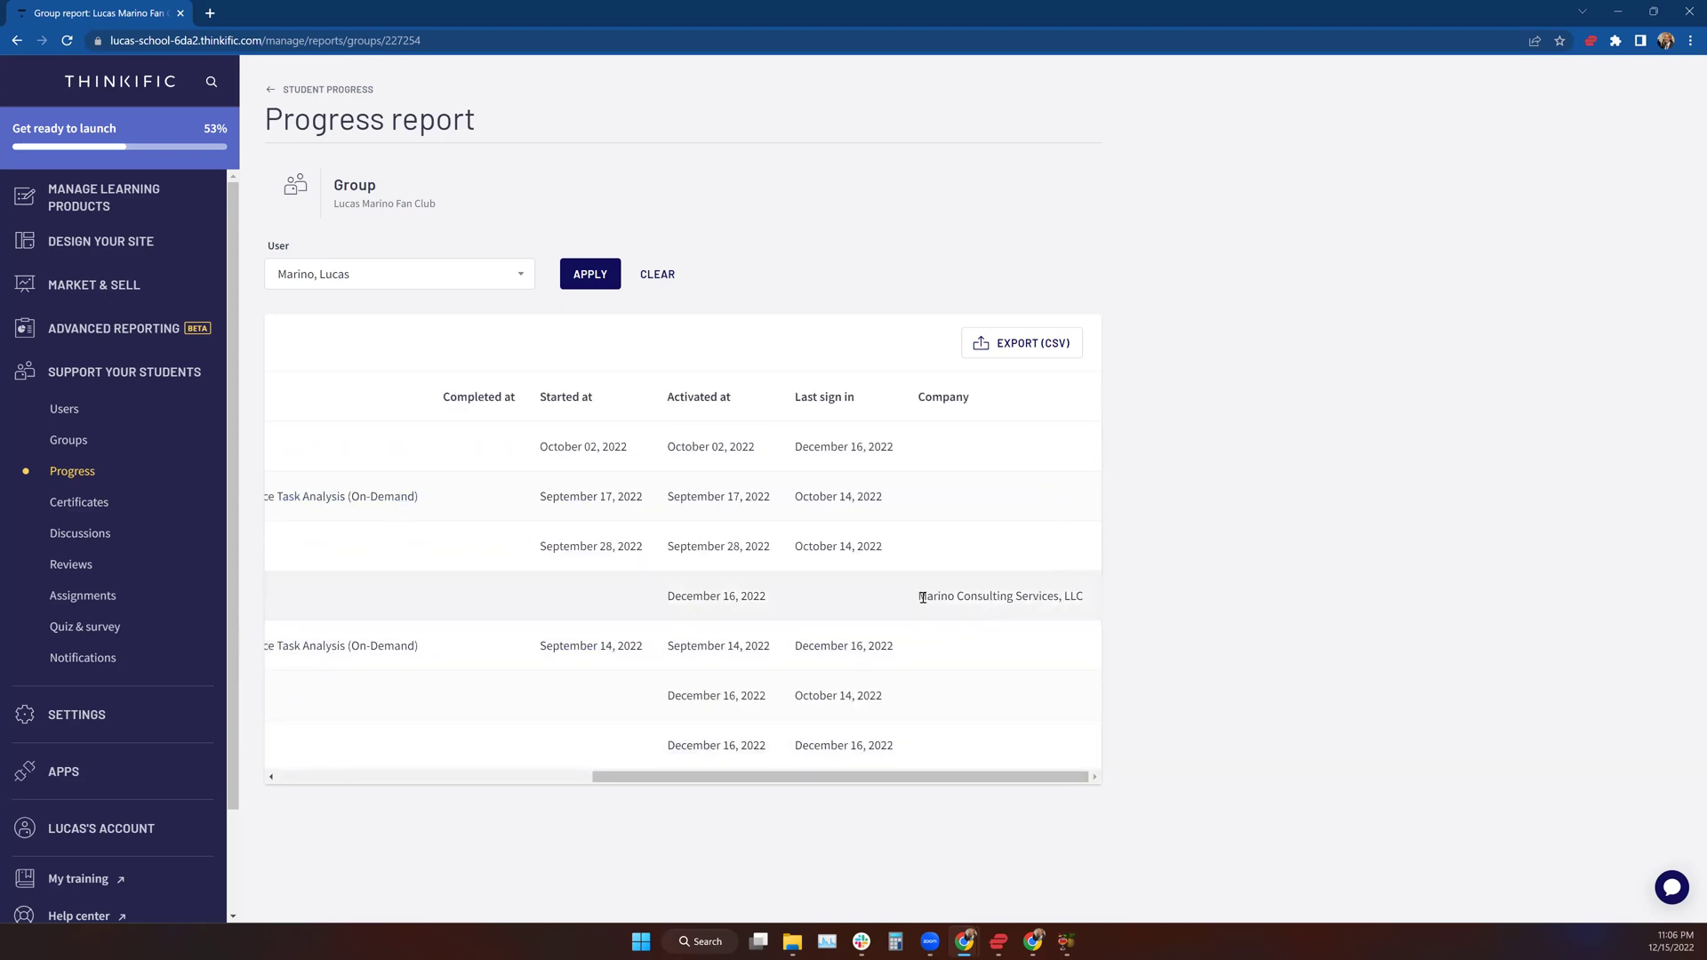
left_click_drag(920, 597, 1082, 594)
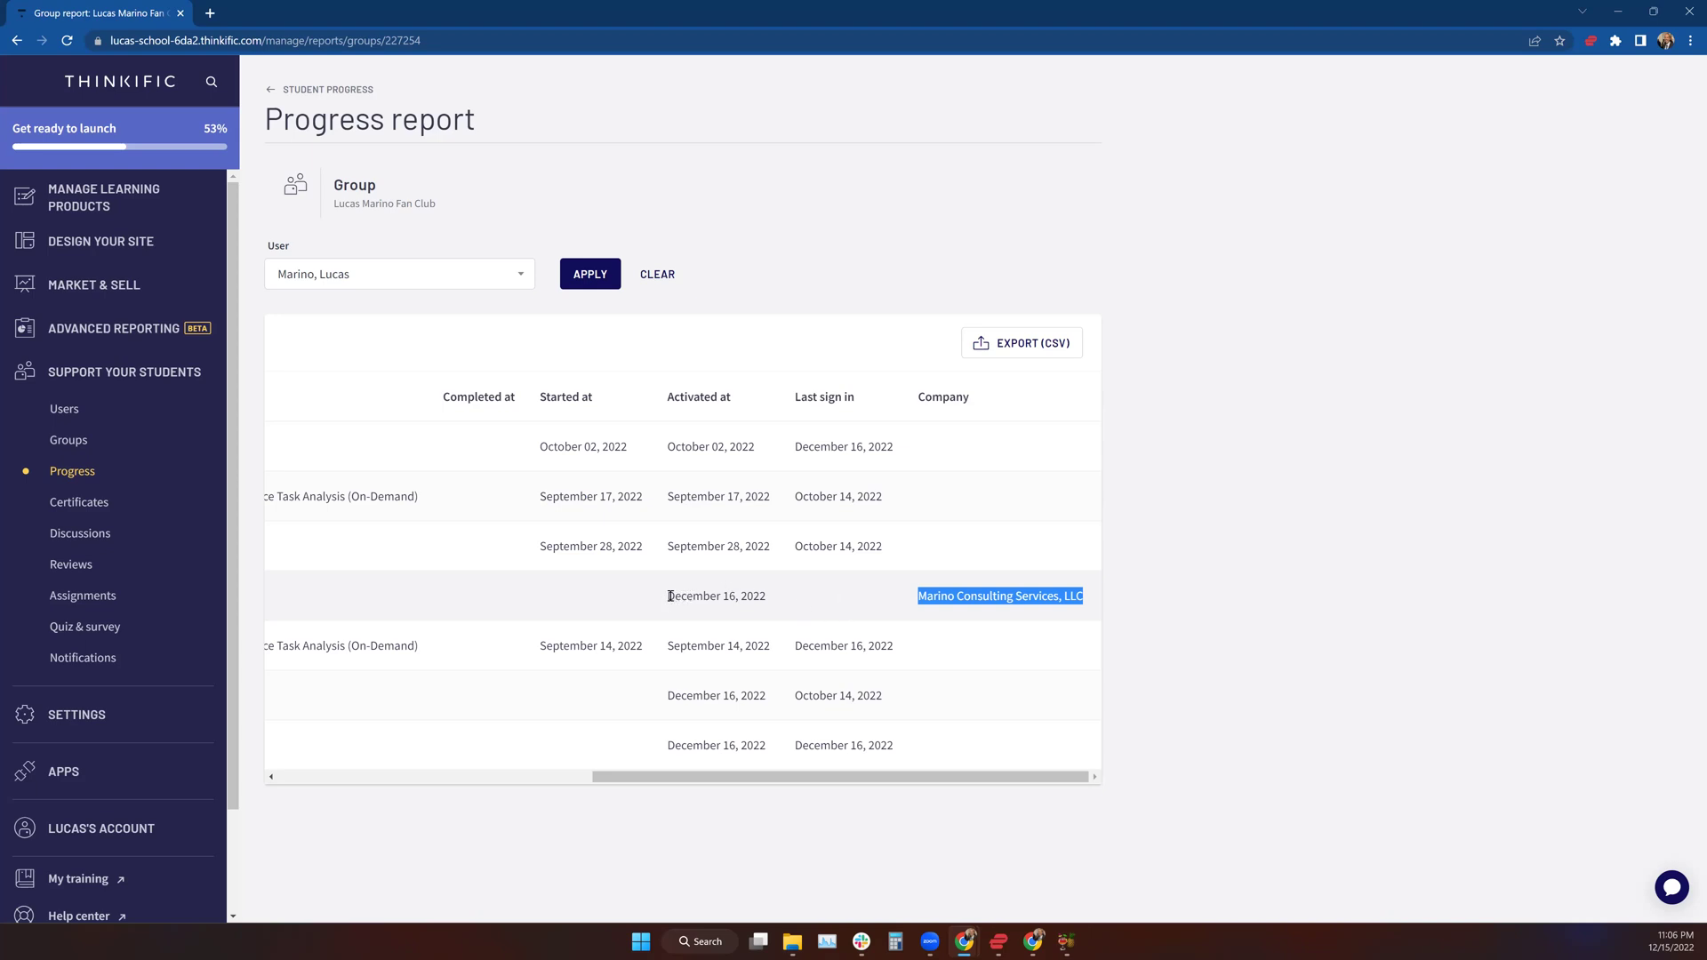
left_click_drag(667, 596, 765, 594)
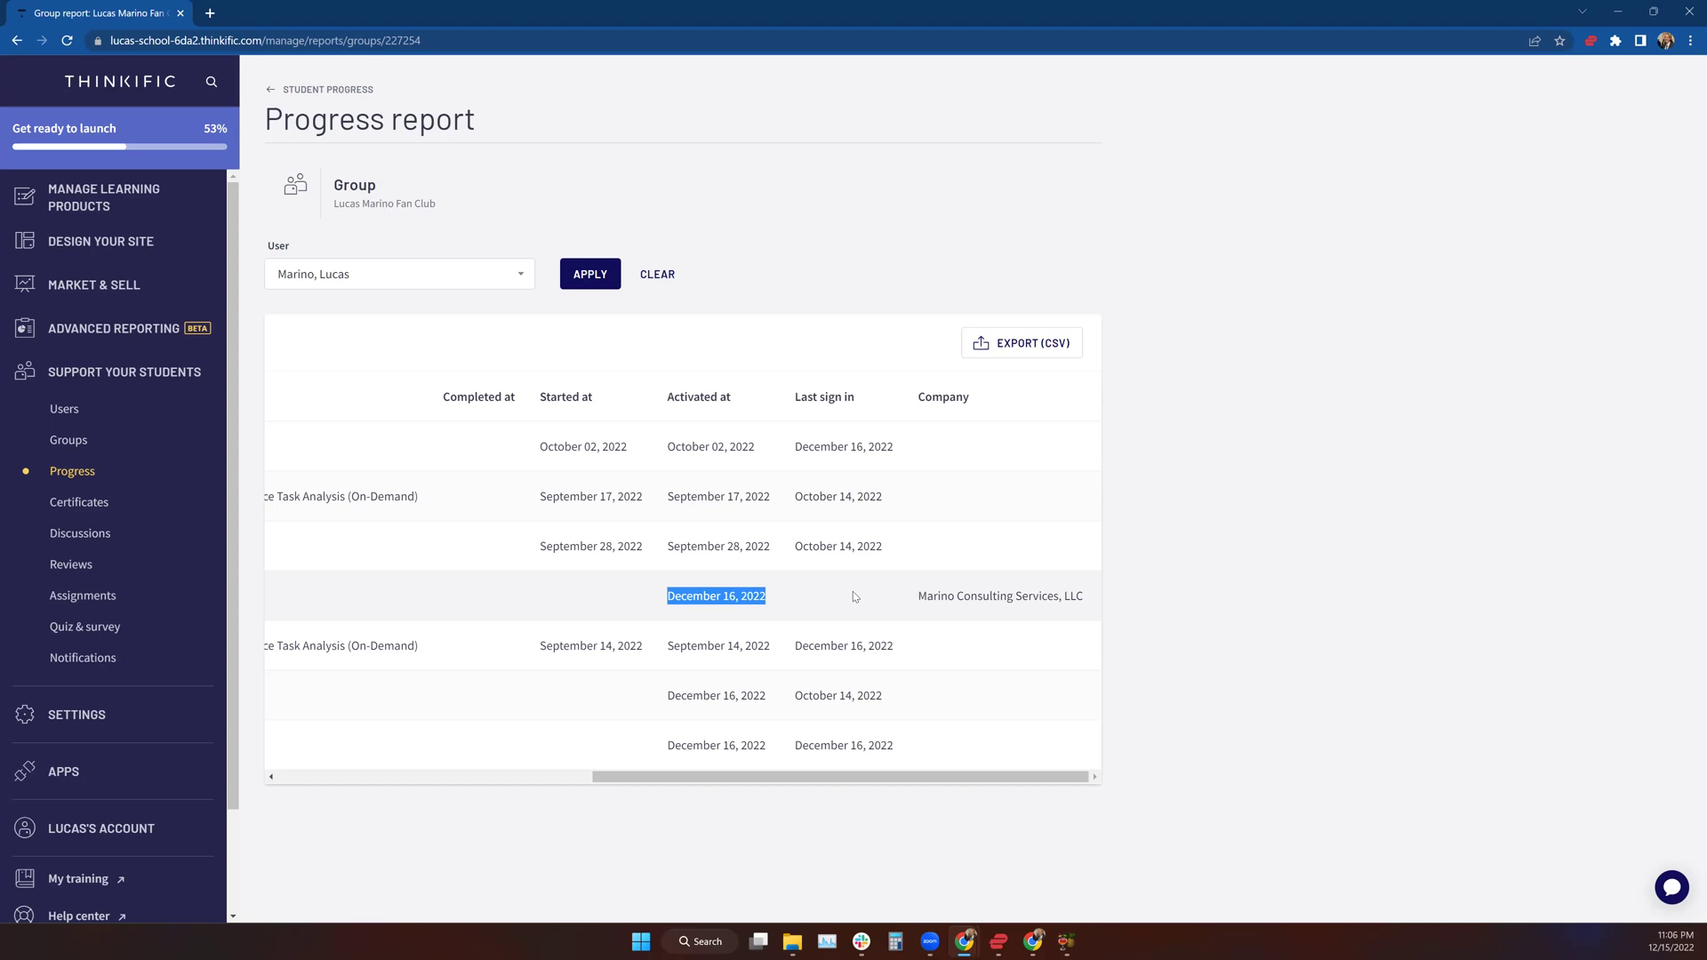
left_click_drag(794, 547, 901, 549)
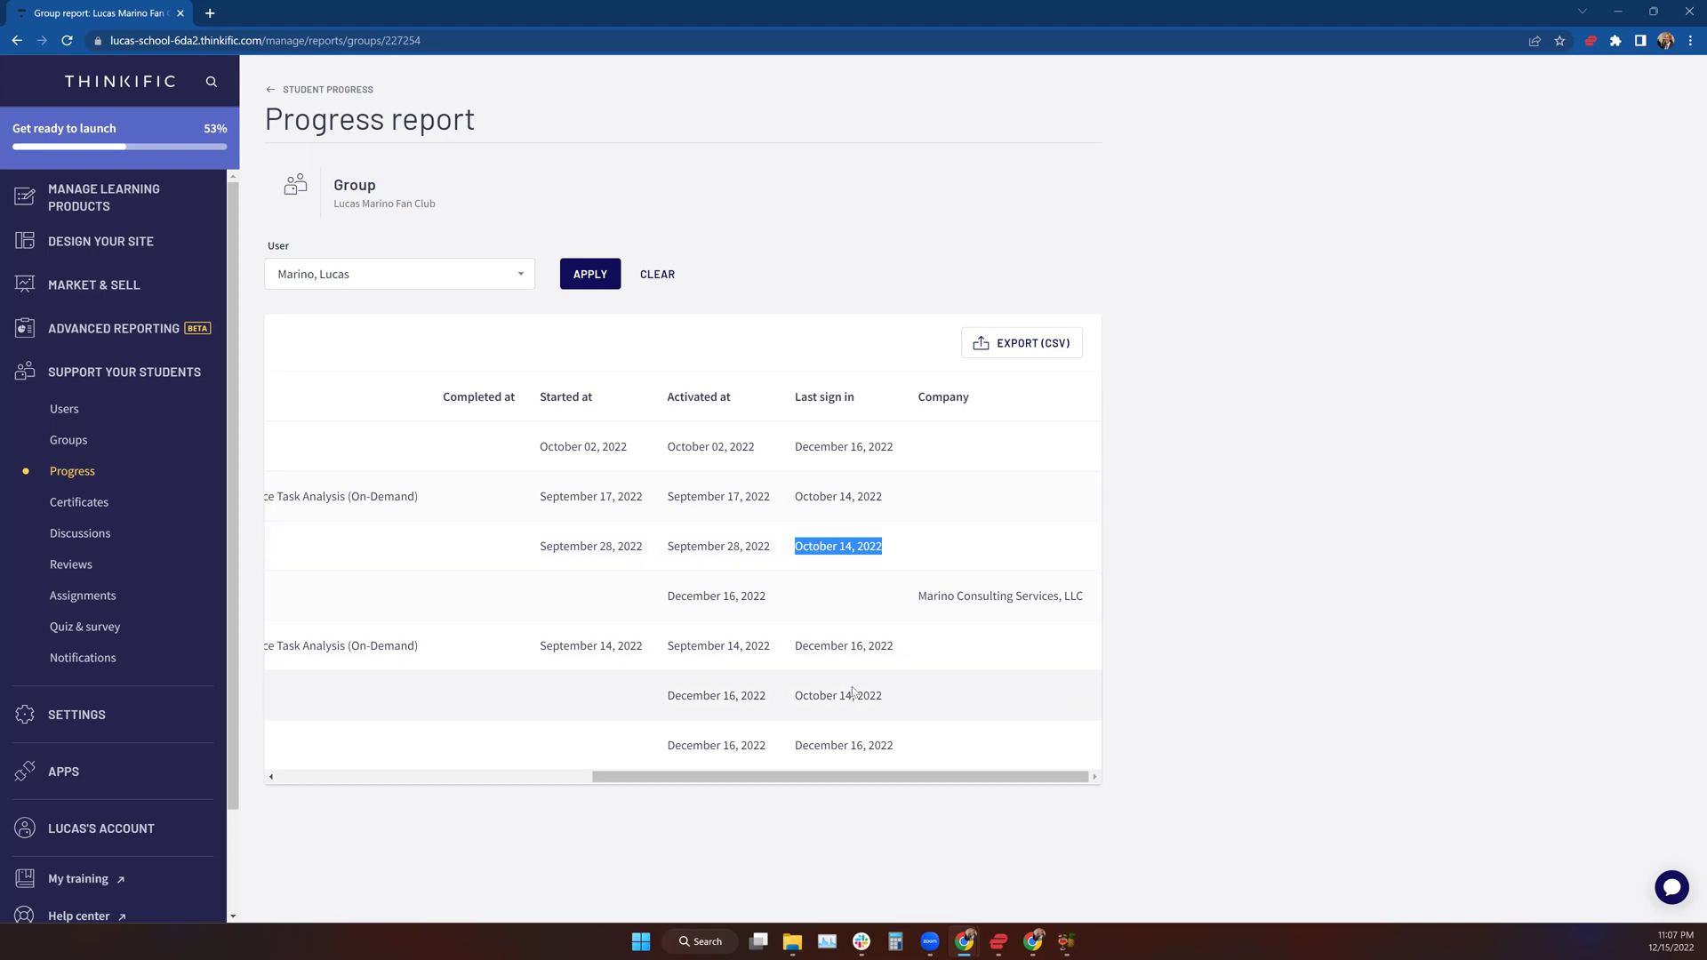
left_click_drag(780, 777, 466, 788)
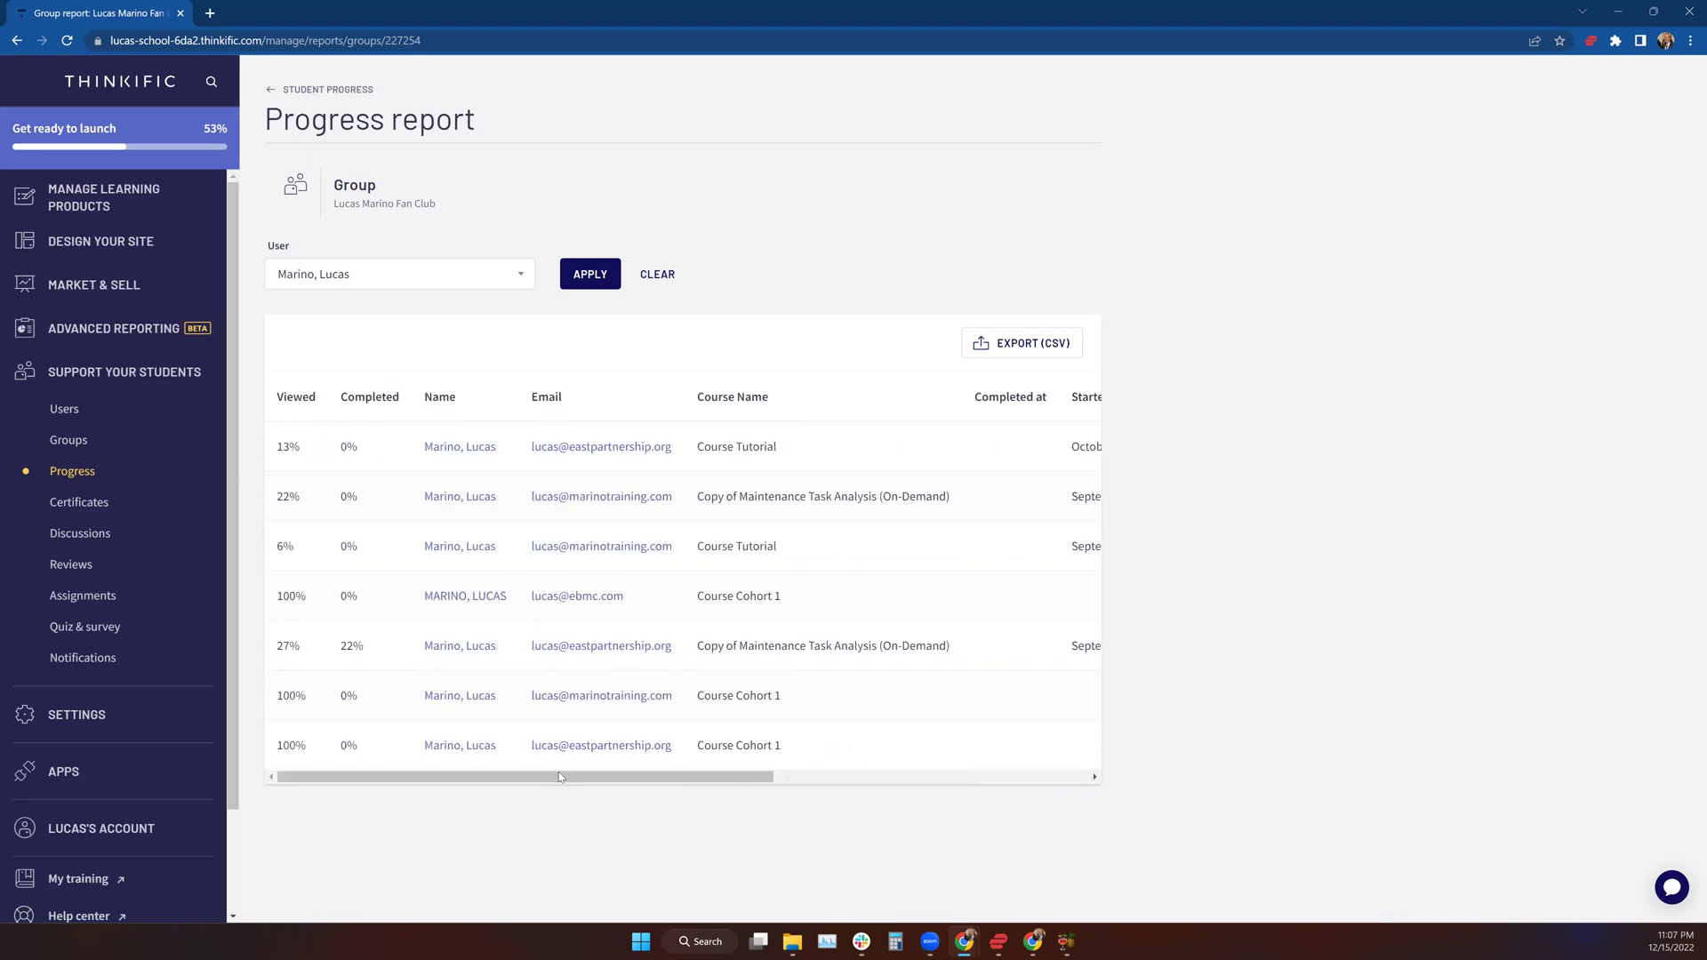
left_click(1034, 345)
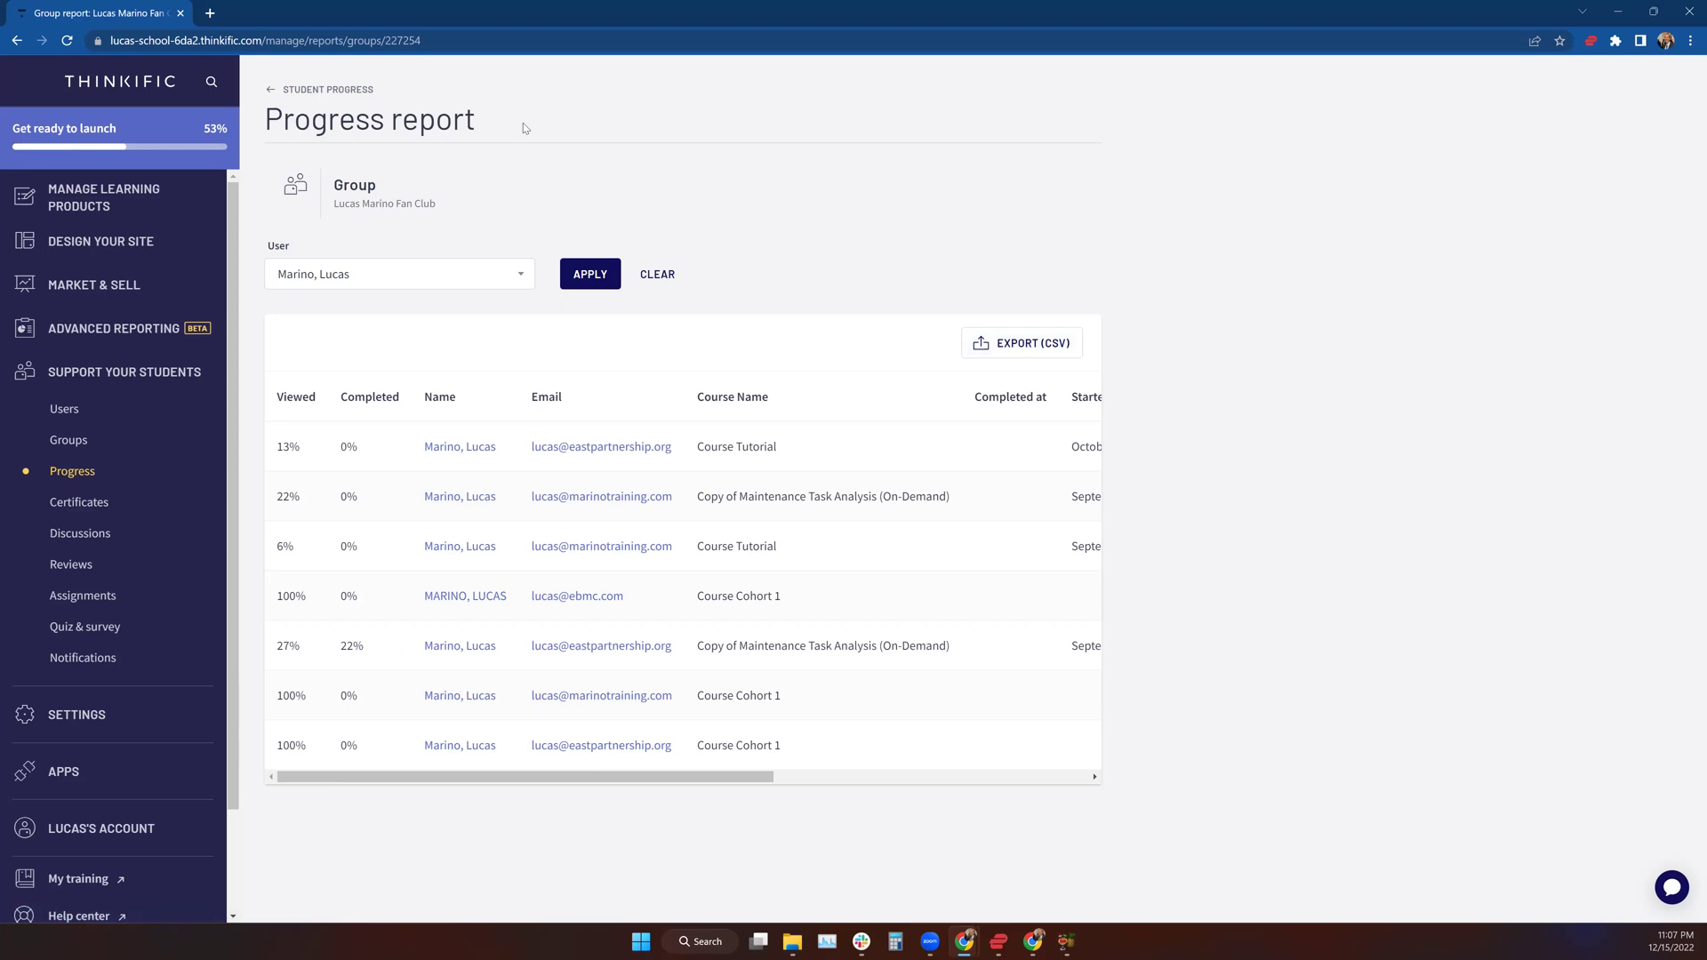
Step: Go back to the Student progress Groups list, toggling the Courses and Groups views
left_click(336, 100)
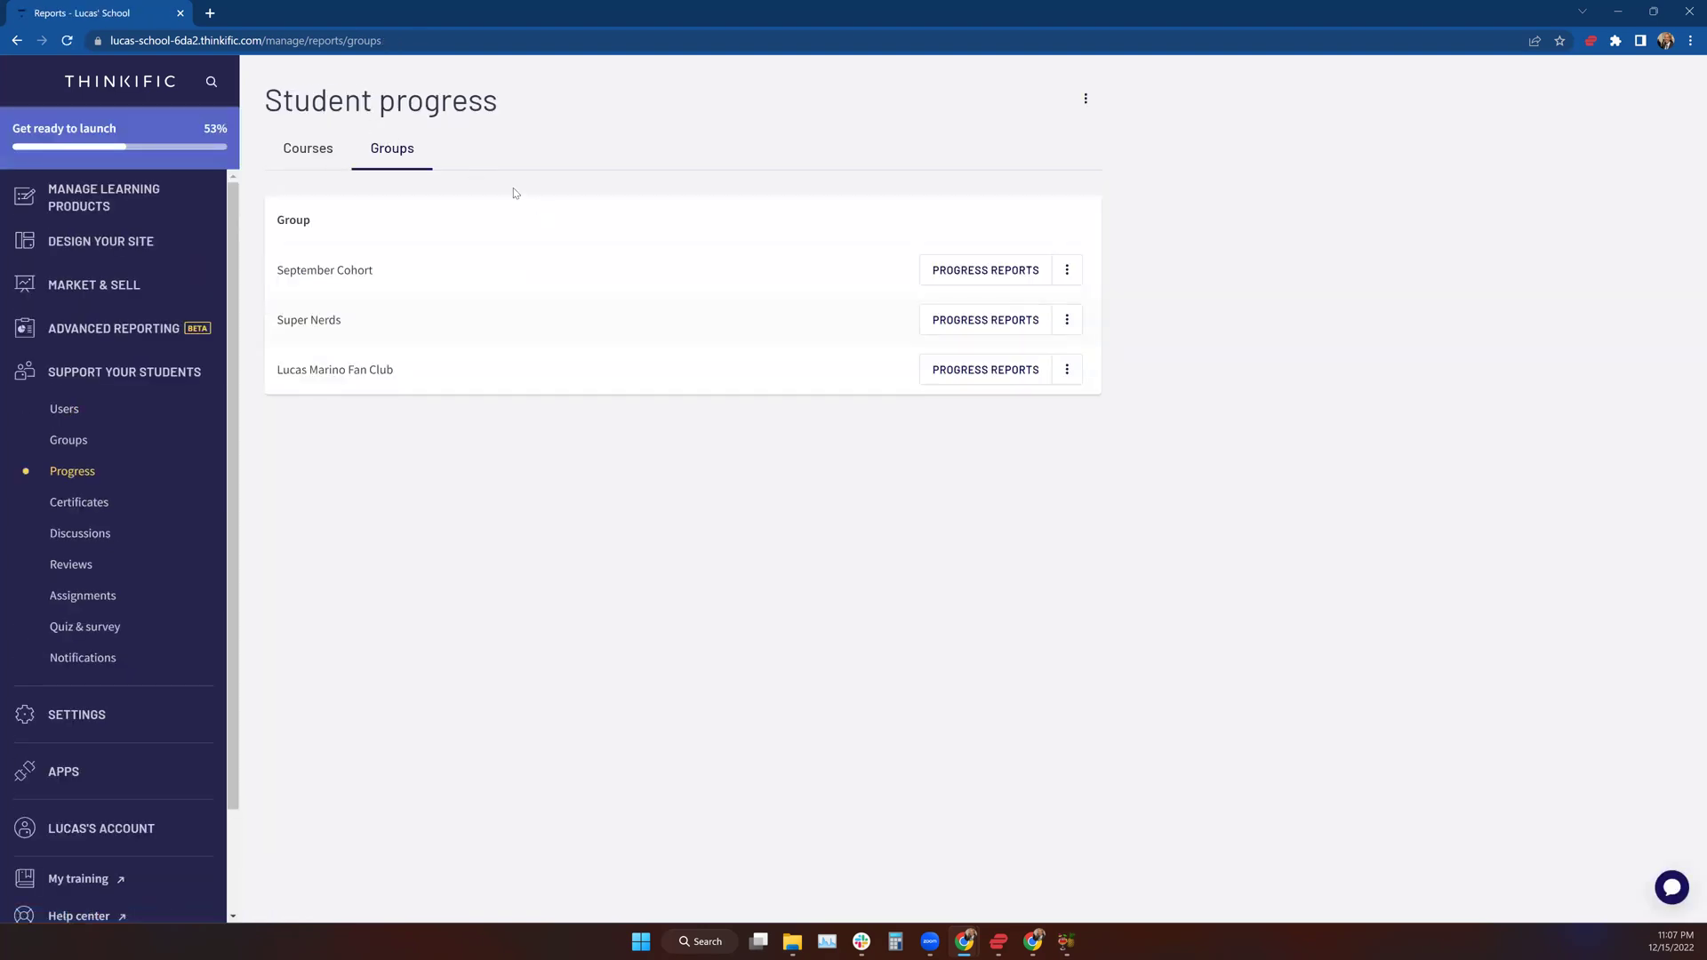
left_click(339, 135)
left_click(392, 148)
left_click(1086, 104)
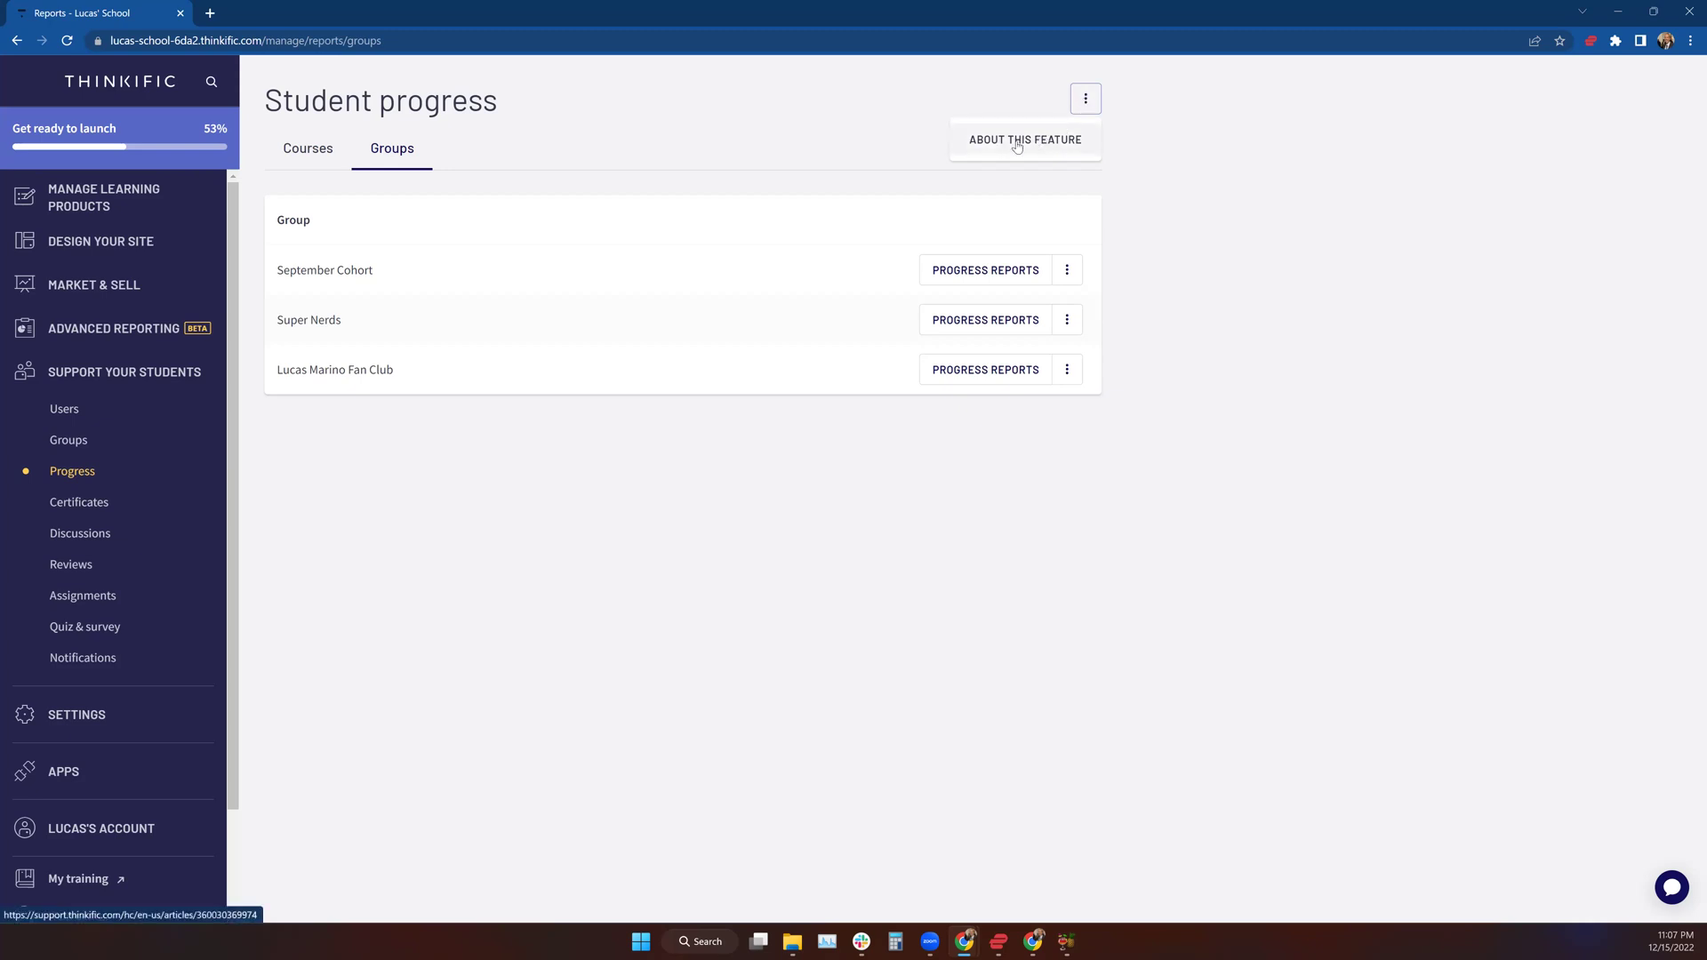
left_click(584, 146)
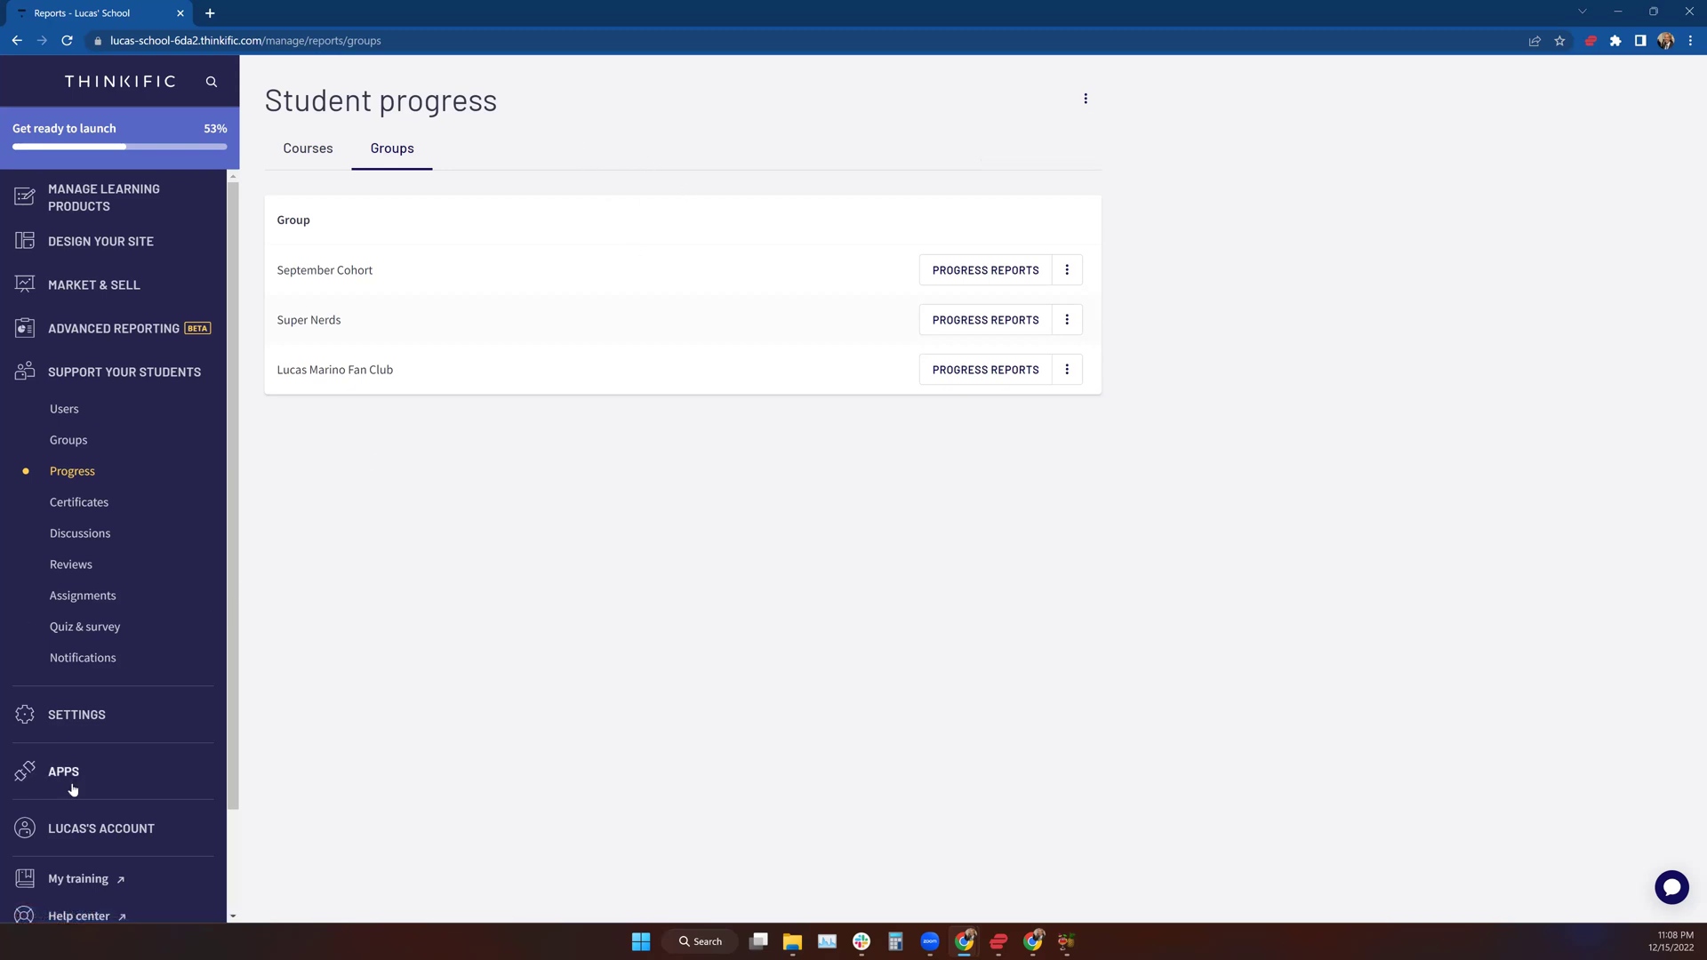
scroll(73, 789, "down", 2)
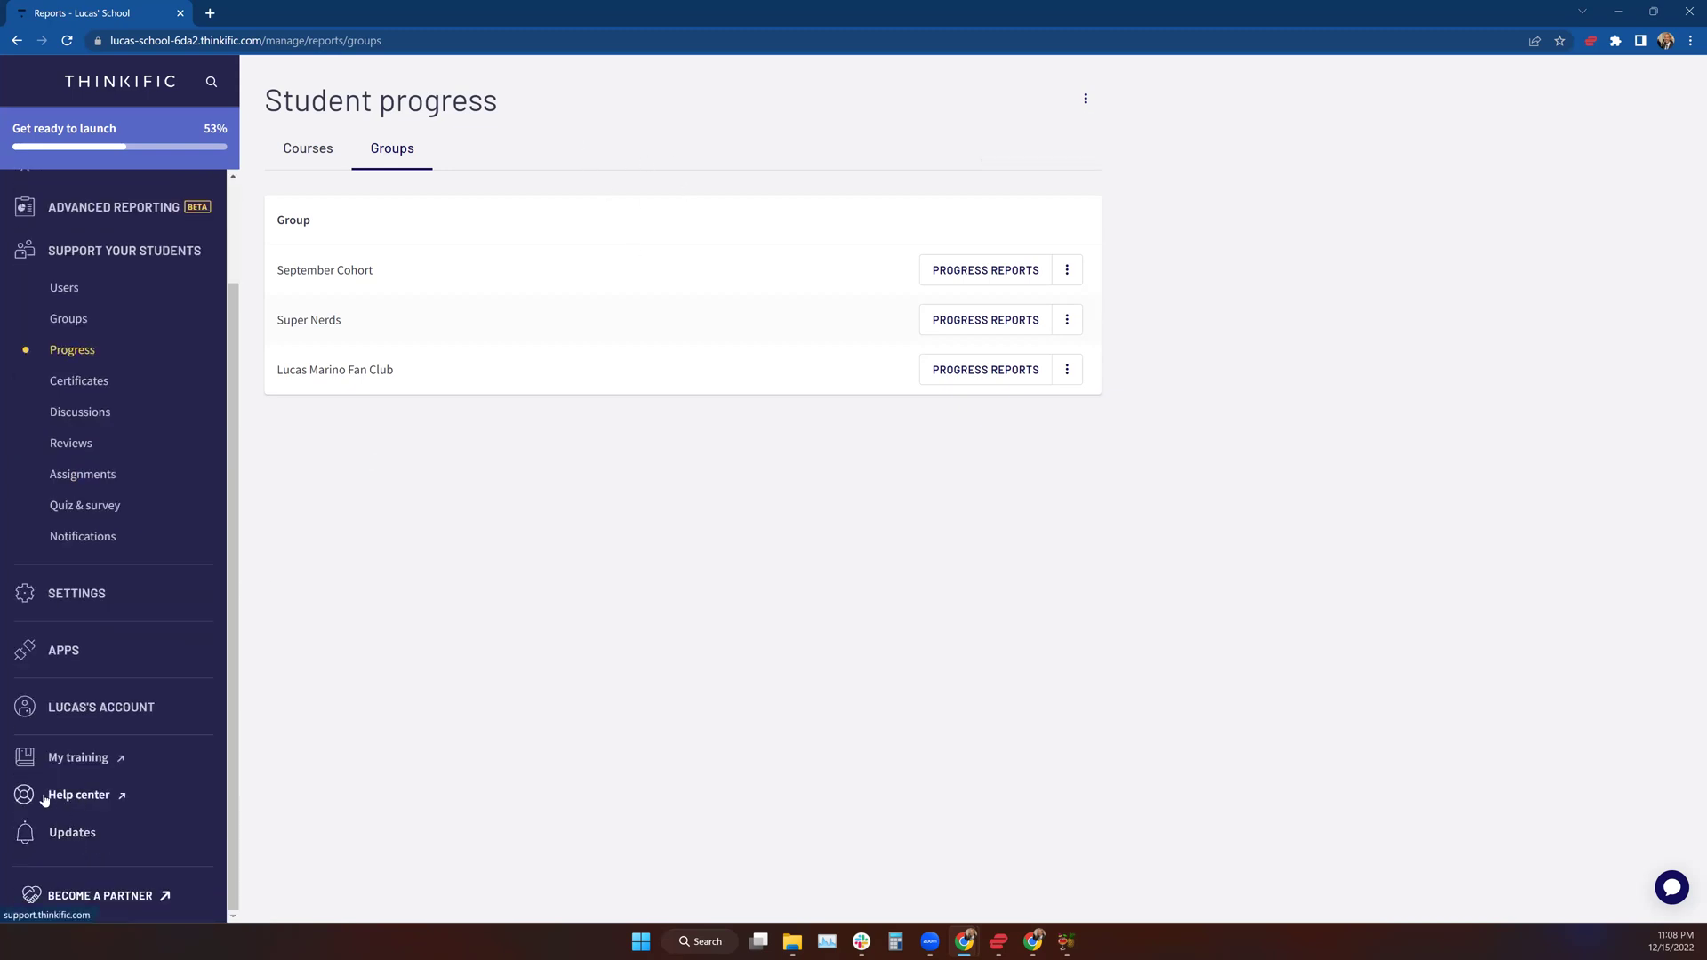